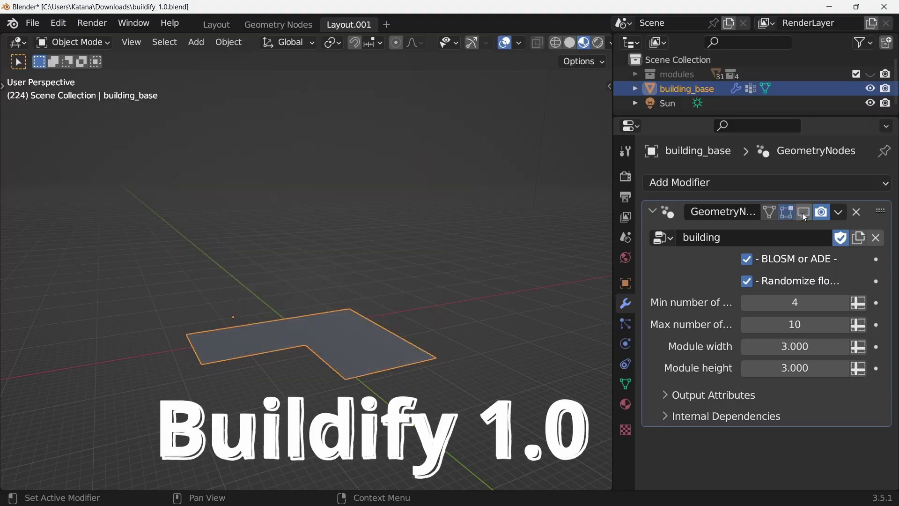
Hide the Geometry Nodes modifier's generated building in the viewport.
left_click(803, 213)
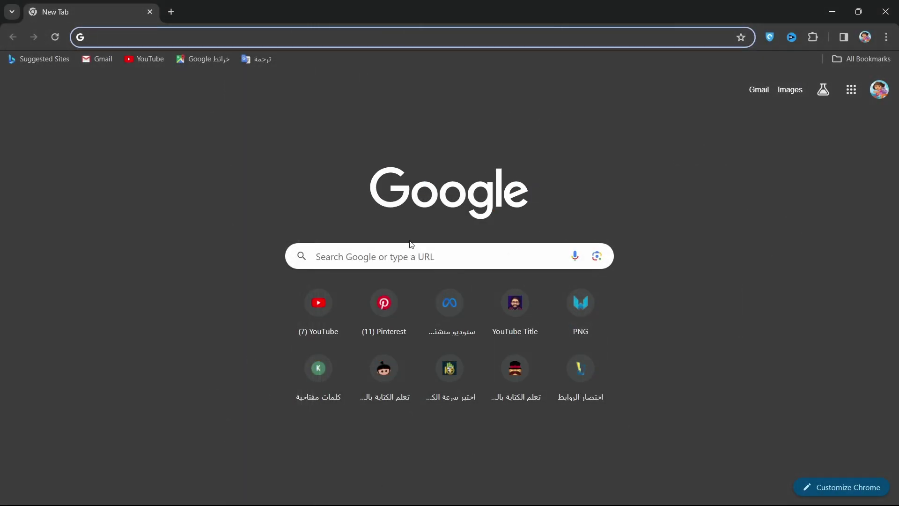
Load the Buildify 1.0 Gumroad product page from its URL and scroll to the fair-price box.
left_click(399, 253)
type("https://paveloliva.gumroad.com/l/buildify")
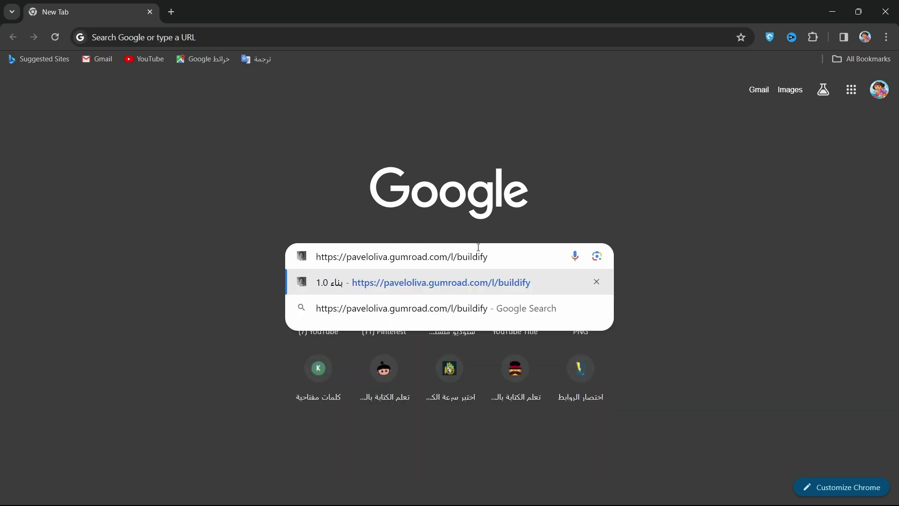
key("Return")
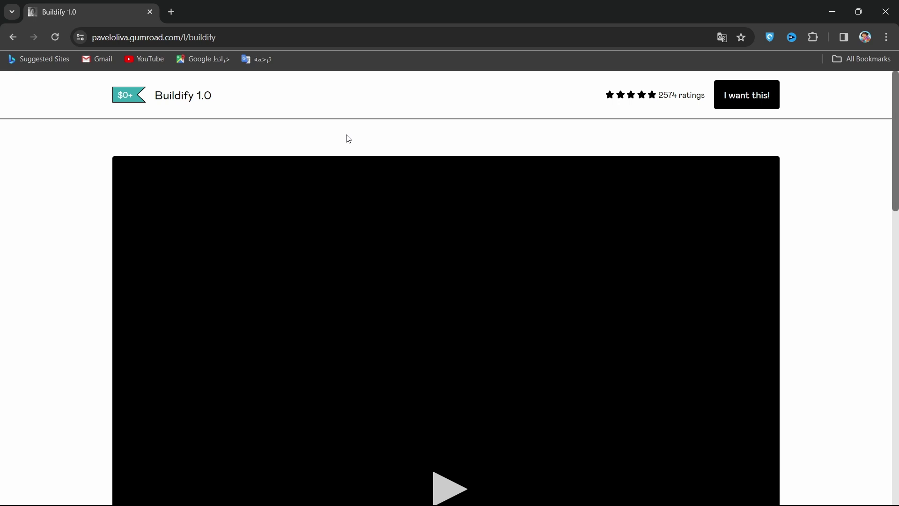
scroll(743, 223, "down", 1)
scroll(823, 268, "down", 5)
scroll(823, 273, "down", 6)
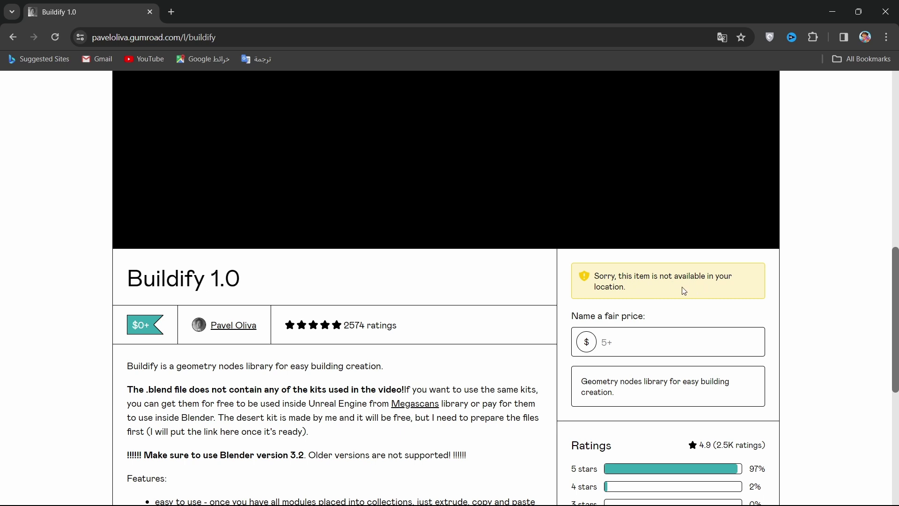
Load the Hotspot Shield Web Store page, check its VPN panel, and return to the Buildify tab.
left_click(172, 13)
type("https://chromewebstore.google.com/detail/hotspot-shield/nlbejmccbhkncgokjcmghpfloaajcffj")
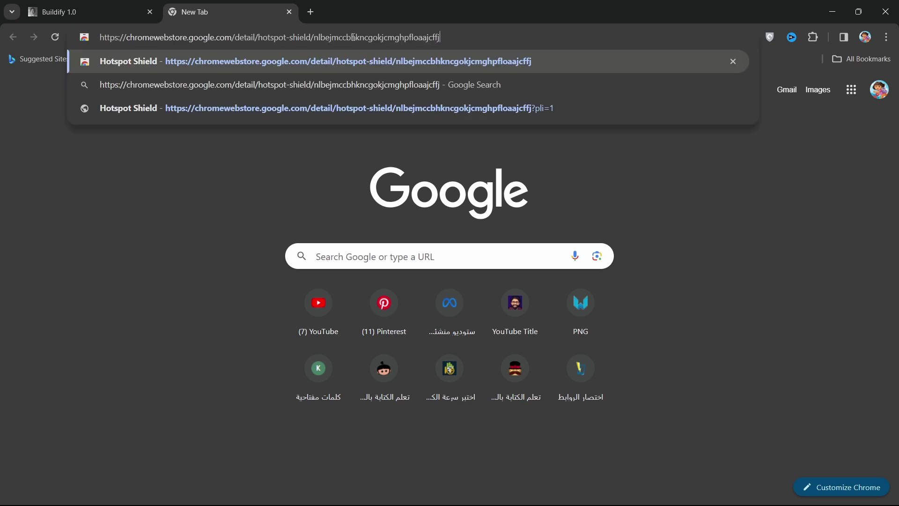
key("Return")
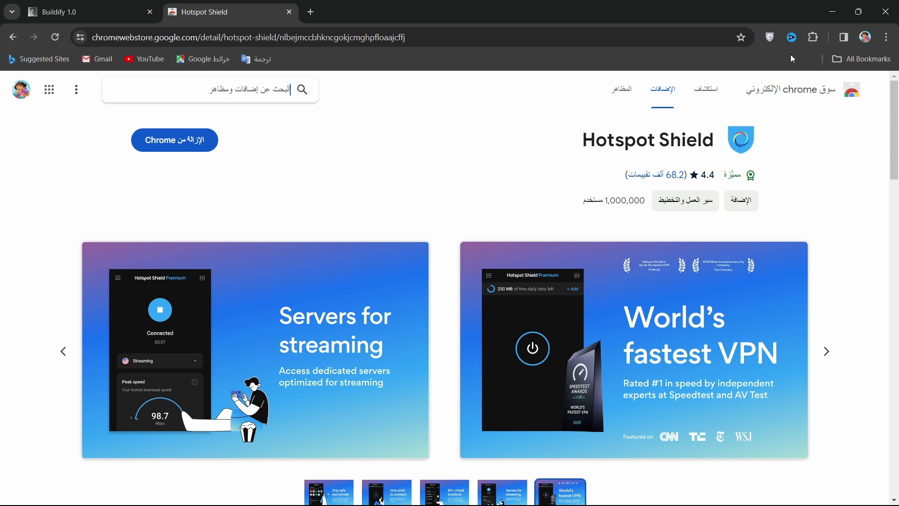
left_click(771, 38)
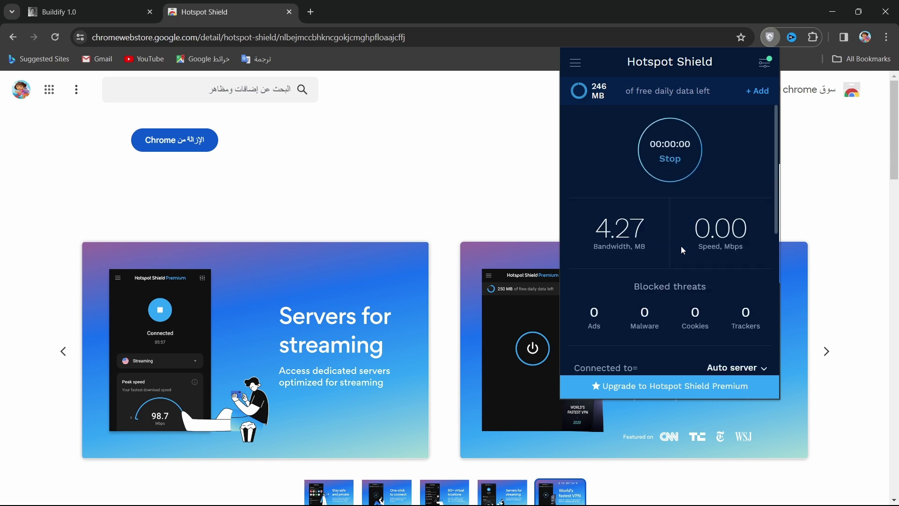
left_click(75, 11)
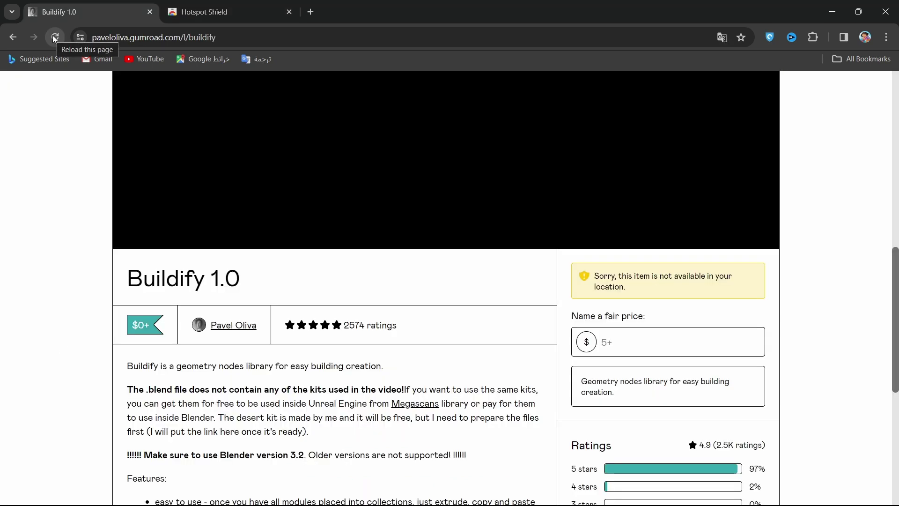
Reload the Buildify page, set the fair price to 0, and proceed to checkout.
left_click(55, 39)
left_click(632, 288)
type("0")
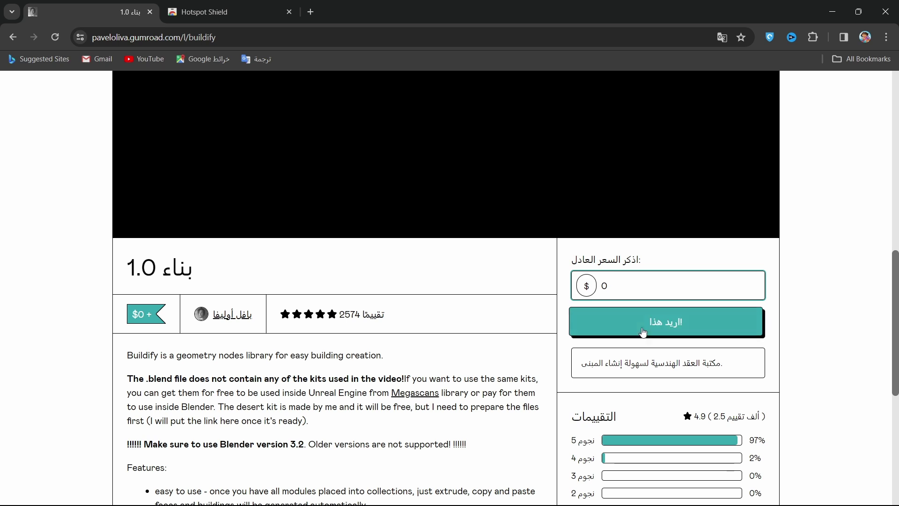
left_click(666, 331)
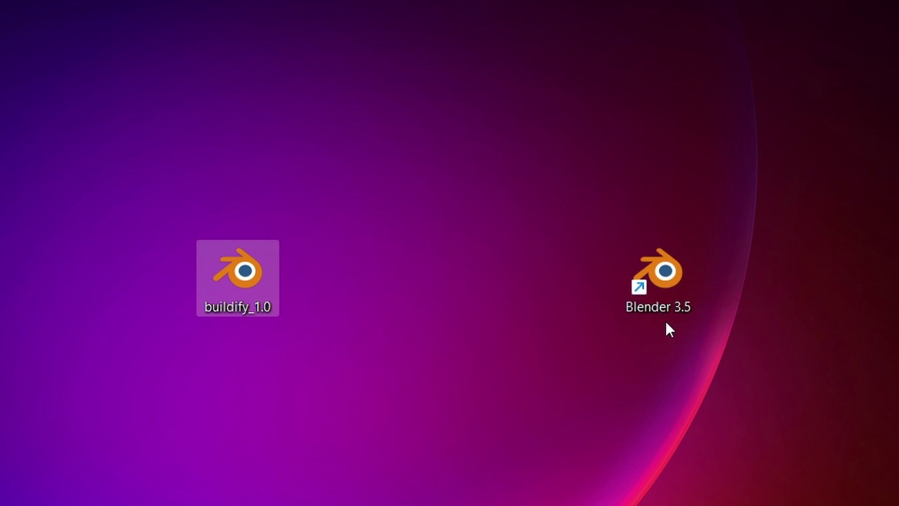
Open buildify_1.0 in Blender 3.5 and add a General > Layout workspace viewing the building.
mouse_move(229, 276)
left_mouse_down()
mouse_move(539, 257)
mouse_move(692, 259)
left_mouse_up()
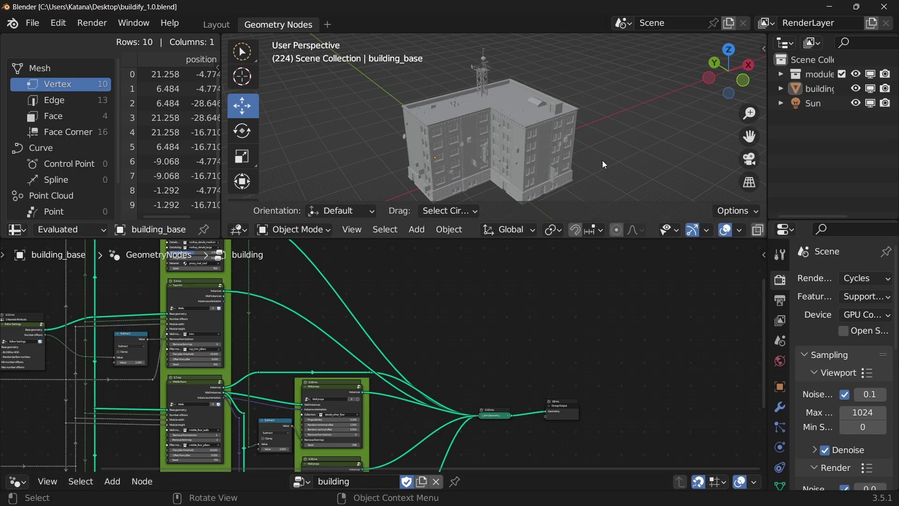
left_click(329, 26)
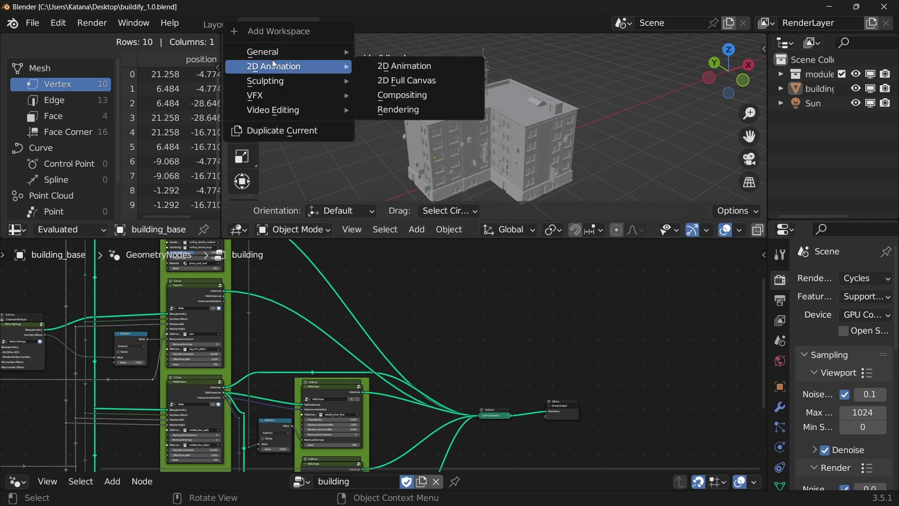
mouse_move(288, 52)
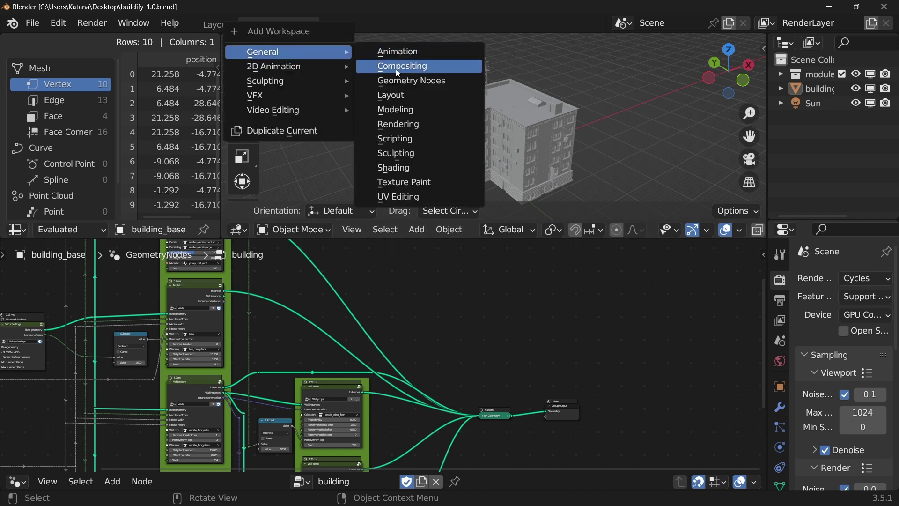
left_click(390, 97)
scroll(415, 164, "down", 5)
scroll(416, 178, "down", 5)
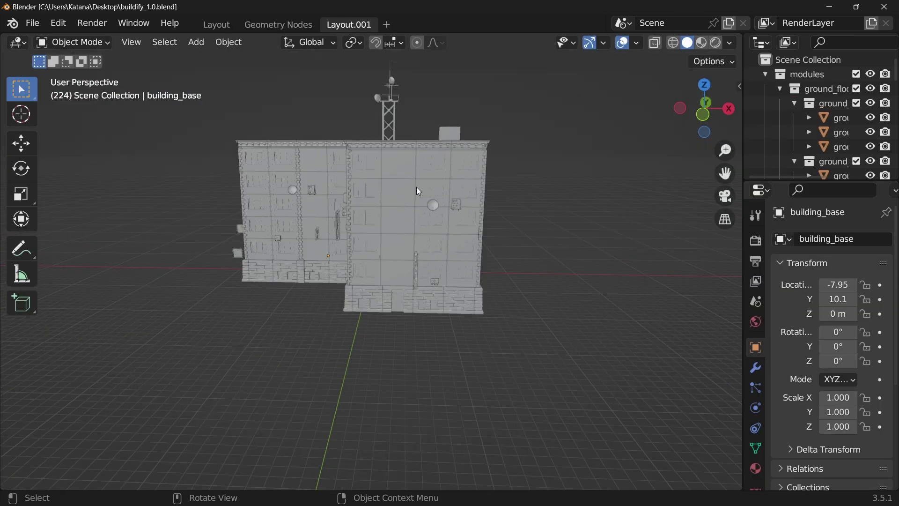
mouse_move(417, 187)
middle_mouse_down()
mouse_move(389, 220)
mouse_move(349, 231)
mouse_move(542, 237)
middle_mouse_up()
mouse_move(453, 305)
middle_mouse_down()
mouse_move(495, 298)
mouse_move(528, 307)
mouse_move(412, 294)
mouse_move(354, 266)
middle_mouse_up()
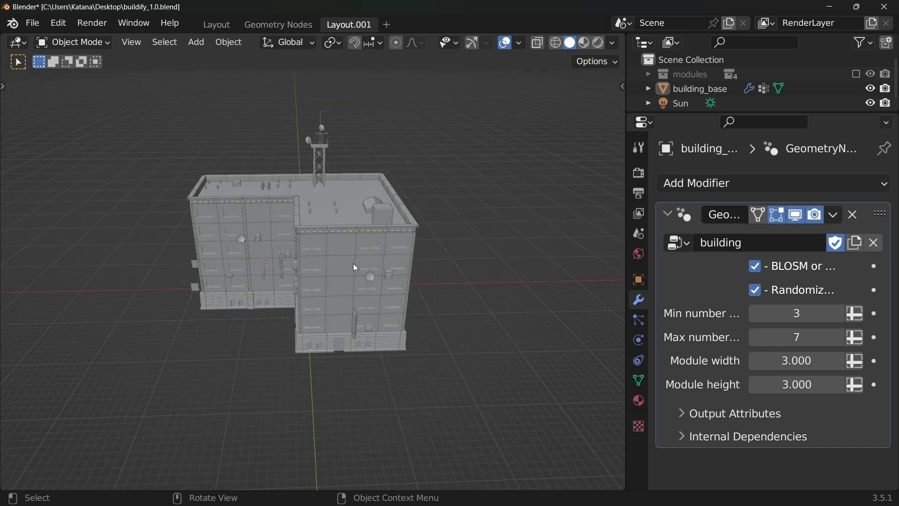
Select the building and try the move, Z-rotate and scale tools without applying them.
left_click(380, 260)
key("g")
key("Escape")
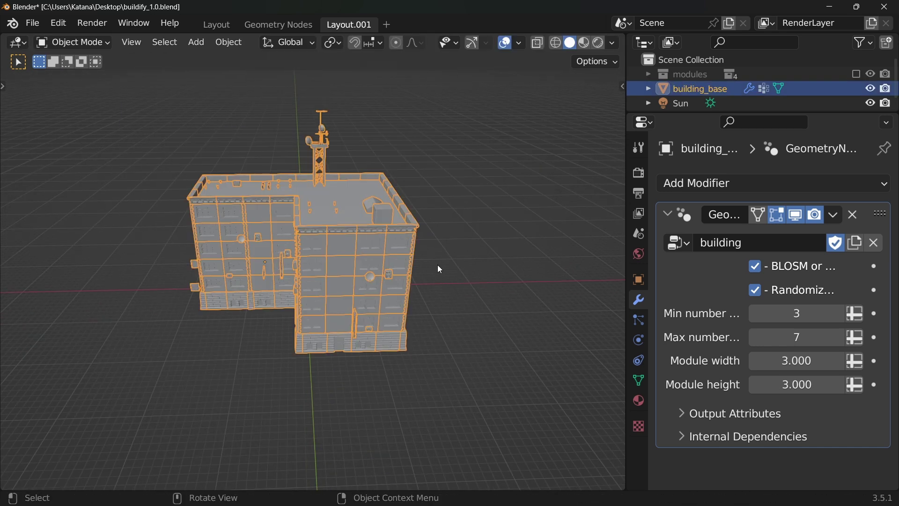
scroll(438, 265, "down", 3)
key("r")
key("z")
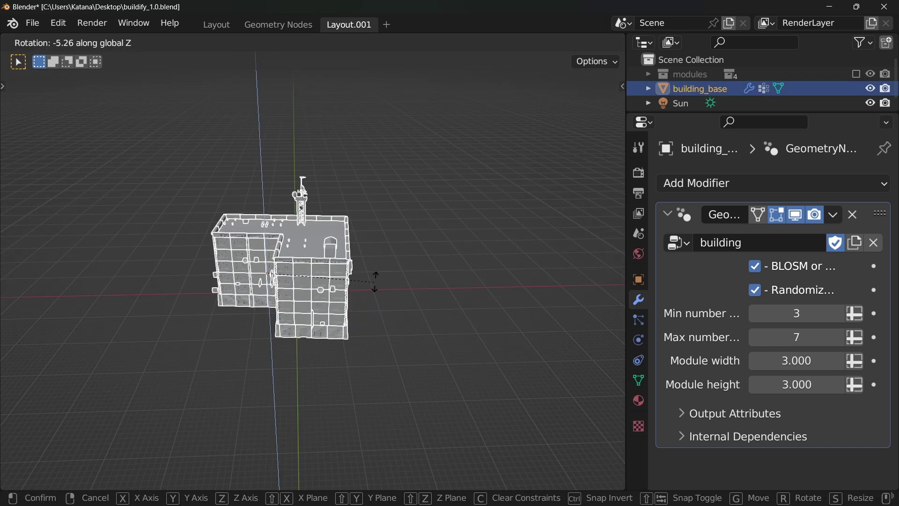
key("Escape")
key("s")
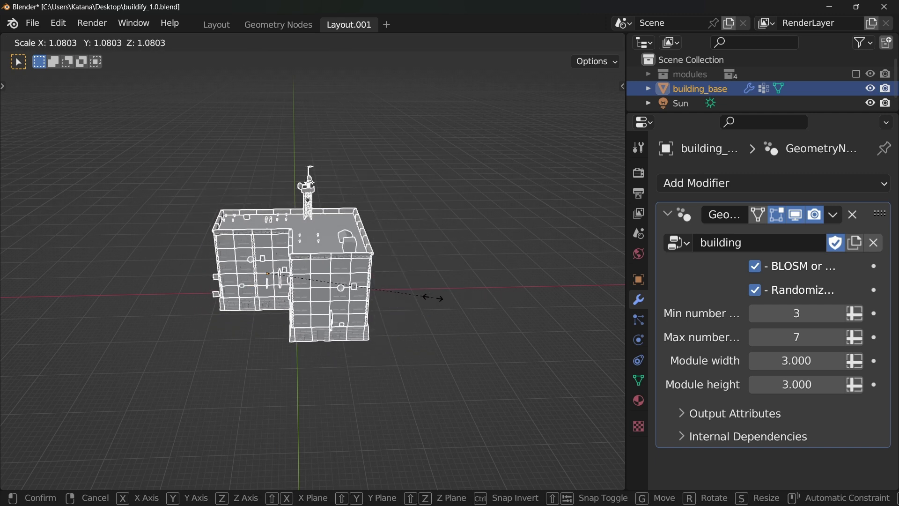
key("Escape")
middle_click_drag(437, 299, 385, 301)
Make two copies of the building placed along the X axis to its right.
key("shift+d")
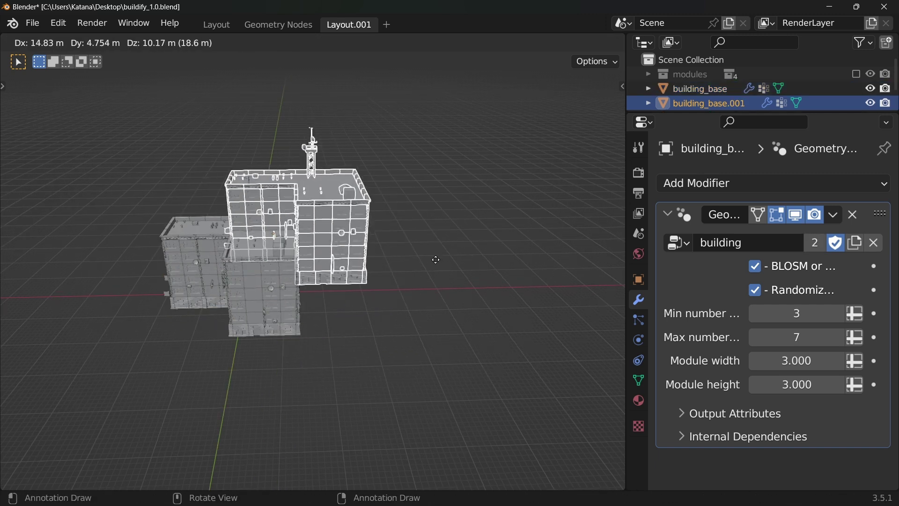
key("x")
left_click(452, 300)
middle_click_drag(452, 300, 399, 299)
key("shift+d")
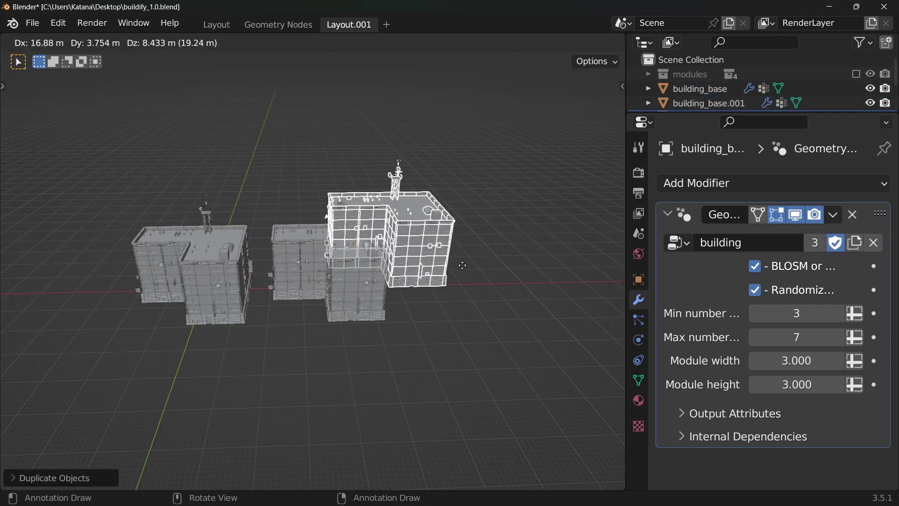
key("x")
left_click(526, 289)
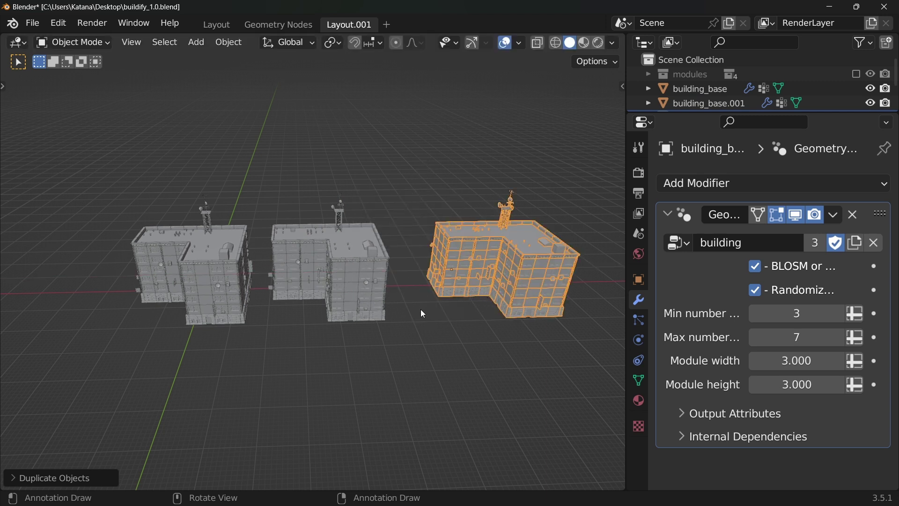
middle_click_drag(422, 310, 480, 307)
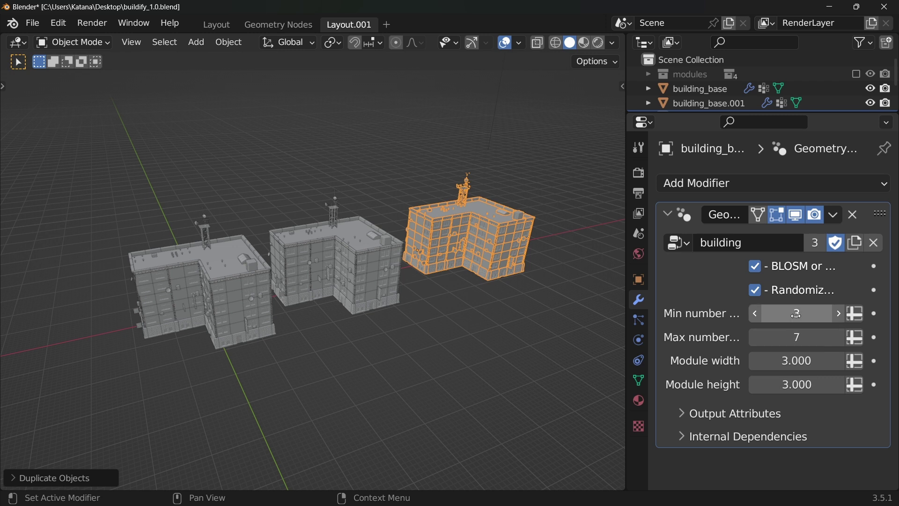
Raise the minimum number to 86 on the right building and 133 on the left.
mouse_move(796, 313)
left_mouse_down()
mouse_move(838, 313)
mouse_move(802, 313)
left_mouse_up()
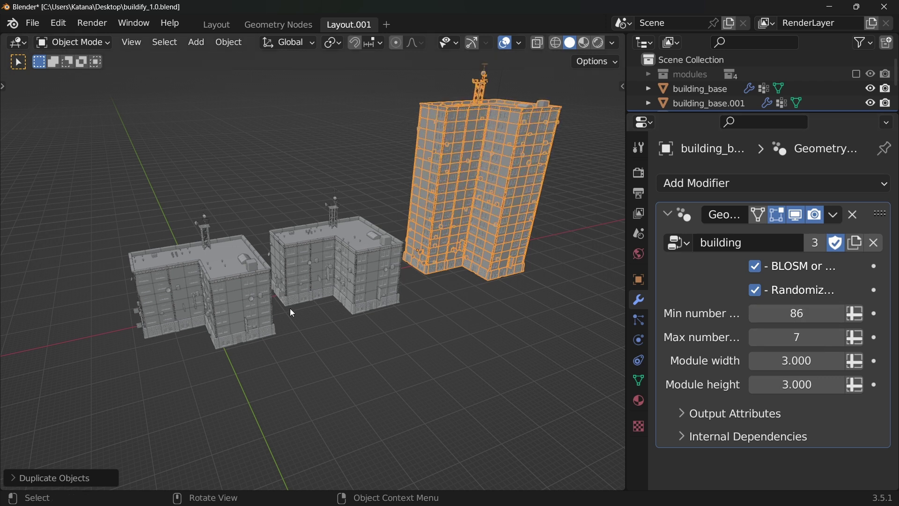
middle_click_drag(501, 292, 477, 287)
left_click(258, 267)
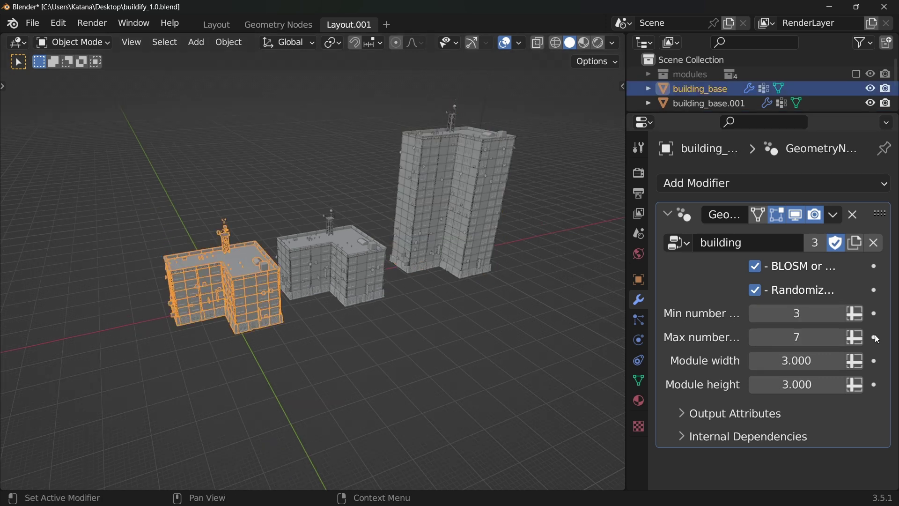
left_click_drag(796, 313, 838, 313)
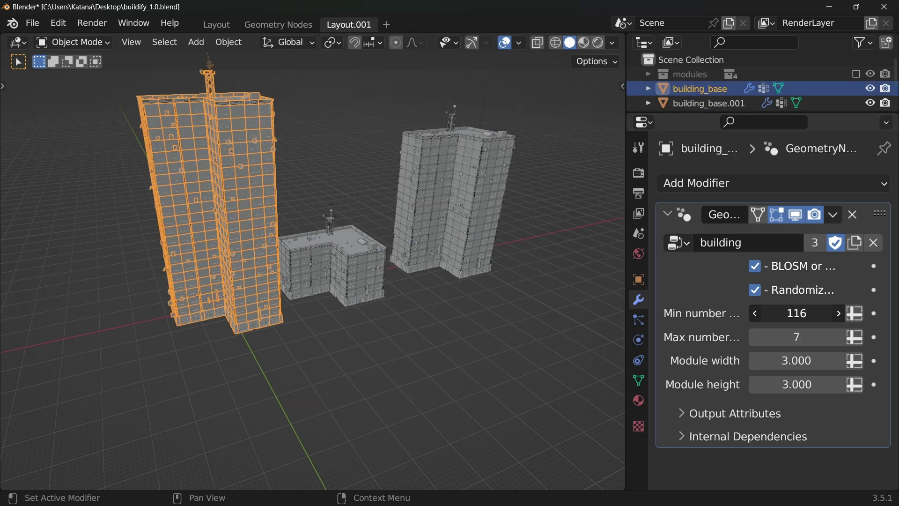
Set the middle building's maximum number to 11 and hide its generated geometry.
left_click(330, 266)
left_click_drag(796, 338, 758, 337)
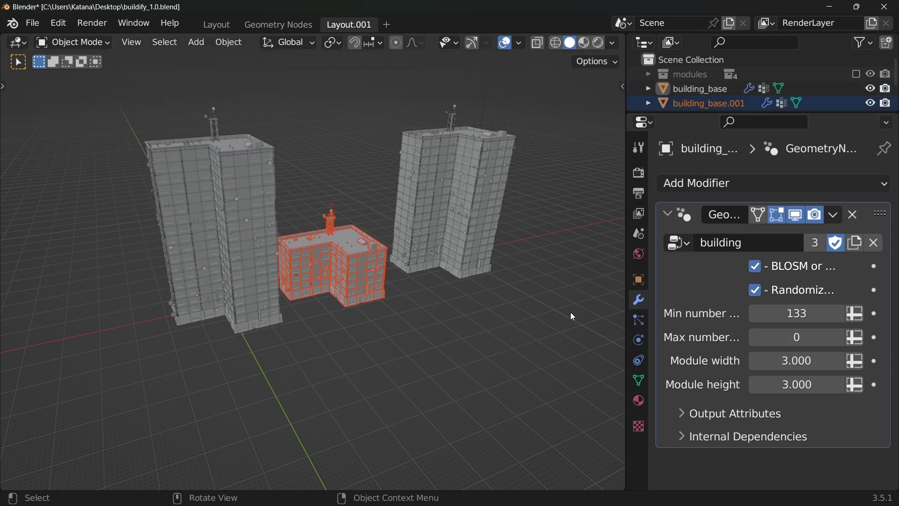
left_click(334, 274)
middle_click_drag(497, 295, 504, 288)
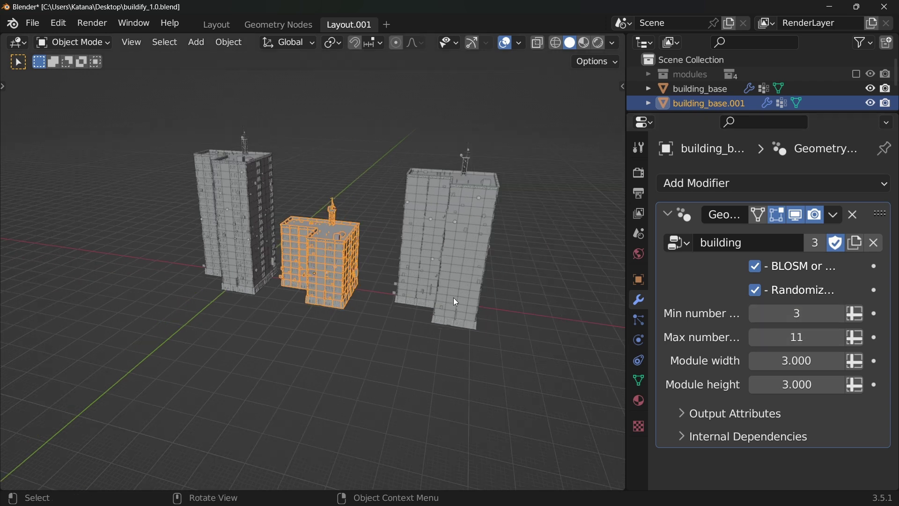
middle_click_drag(453, 297, 406, 339)
scroll(406, 339, "up", 4)
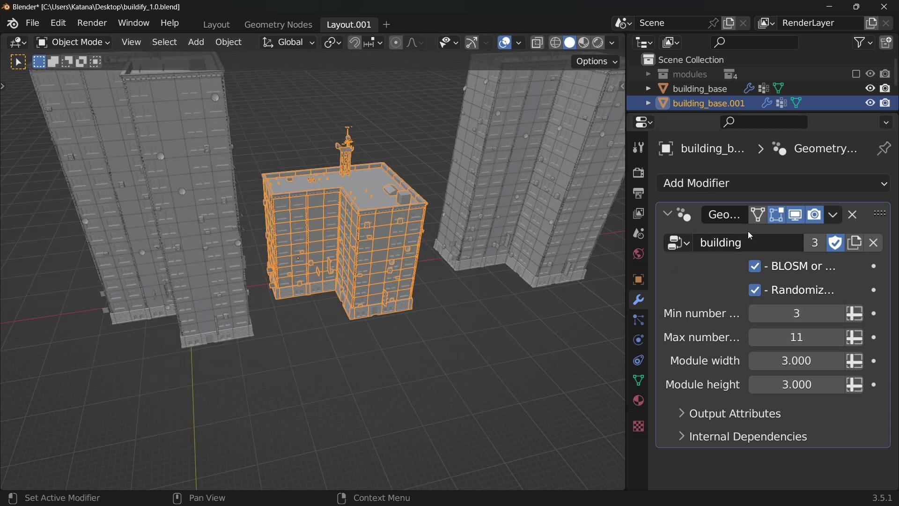
left_click(797, 217)
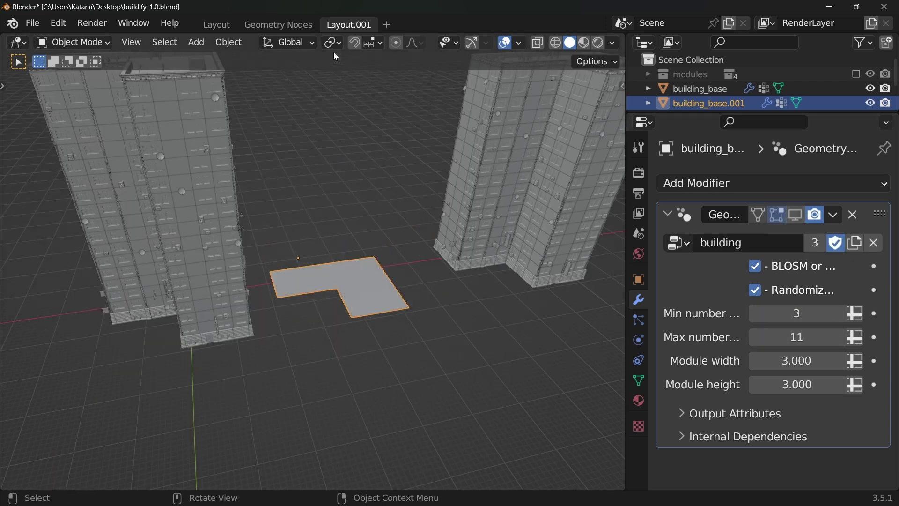
Inspect building_base.001's node tree in the Geometry Nodes workspace, then return to Layout.001.
left_click(281, 22)
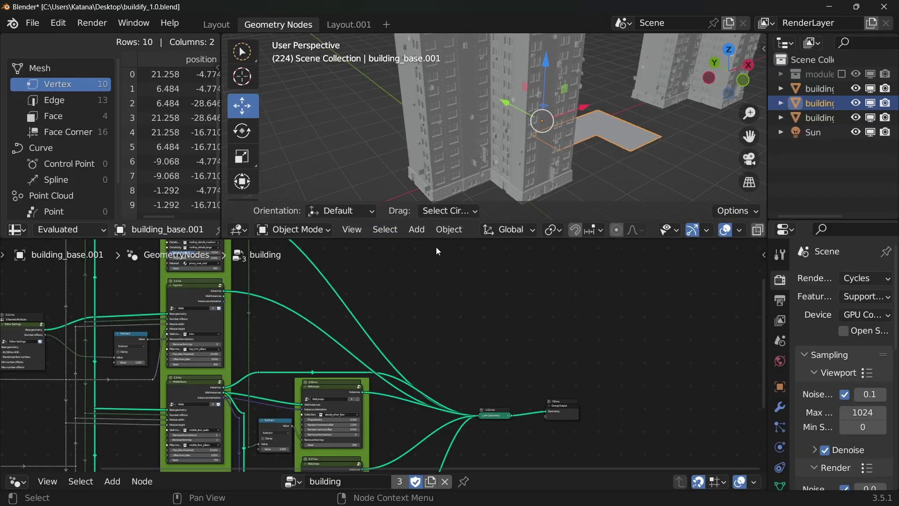
key("KP_Decimal")
key("Home")
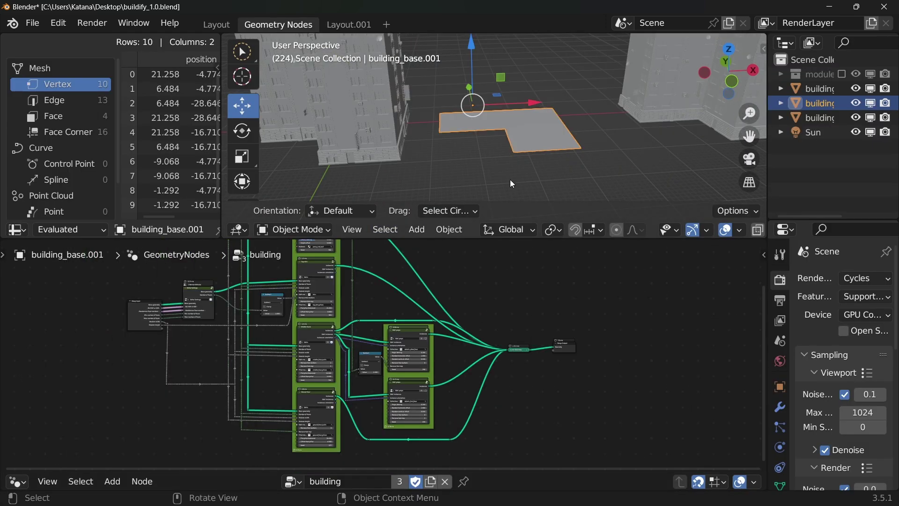
scroll(414, 331, "up", 1)
scroll(496, 154, "down", 2)
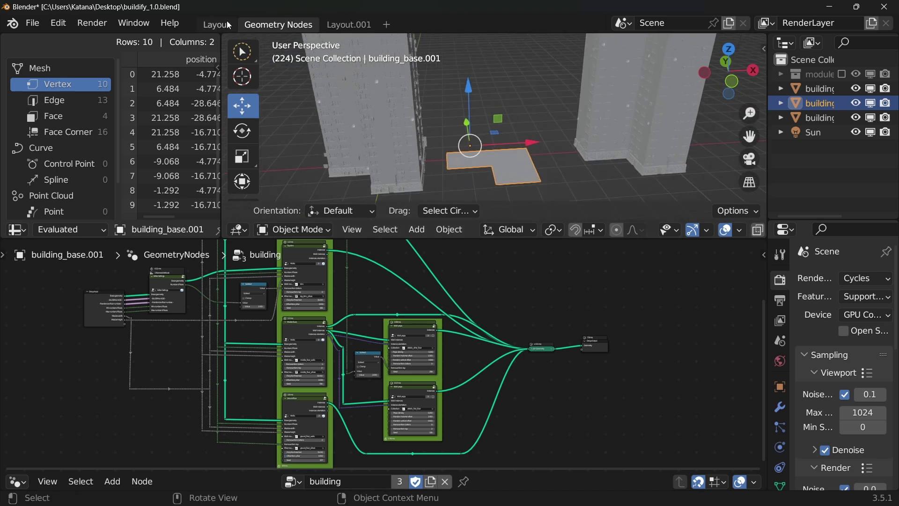
left_click(349, 24)
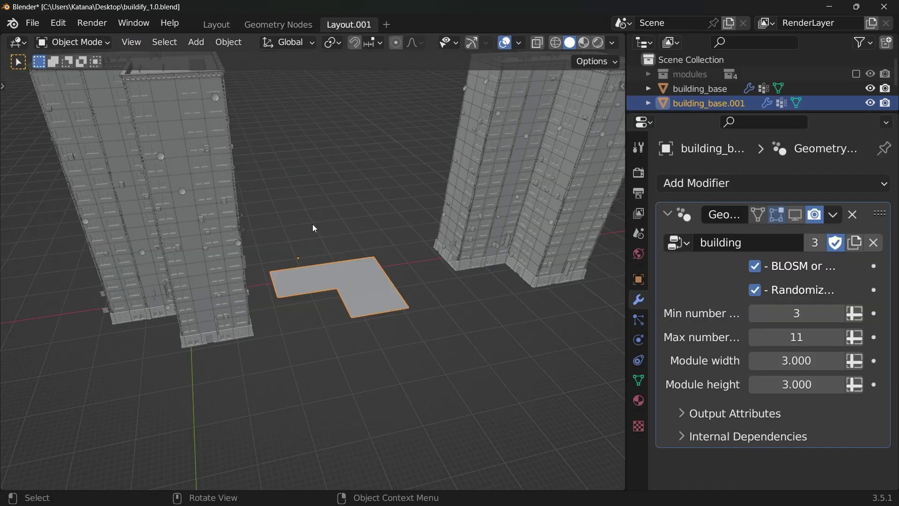
Enter Edit Mode on the base, show the modifier while editing, and widen it along X.
left_click(75, 40)
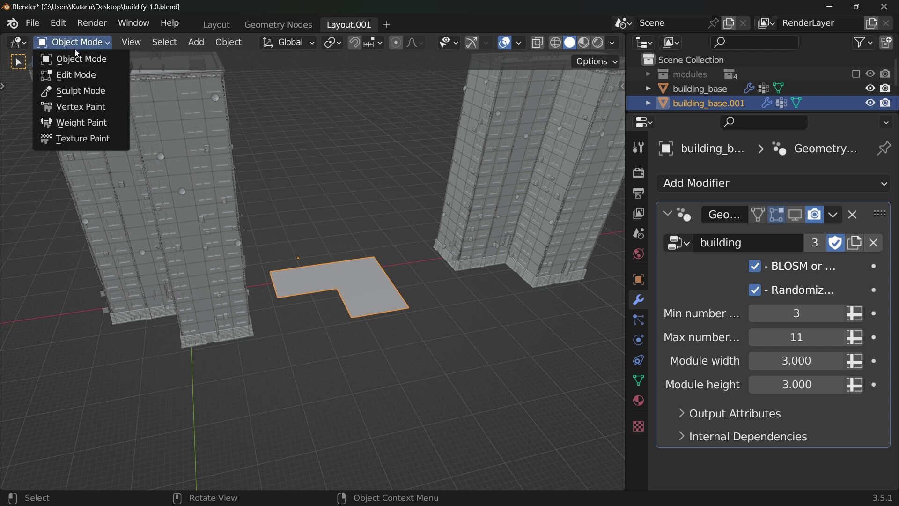
left_click(77, 74)
middle_click_drag(517, 414, 424, 361)
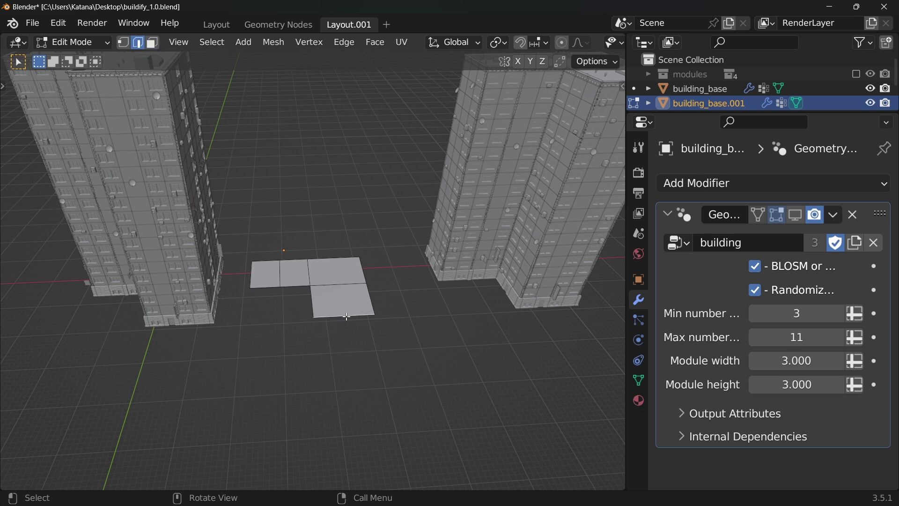
left_click(796, 215)
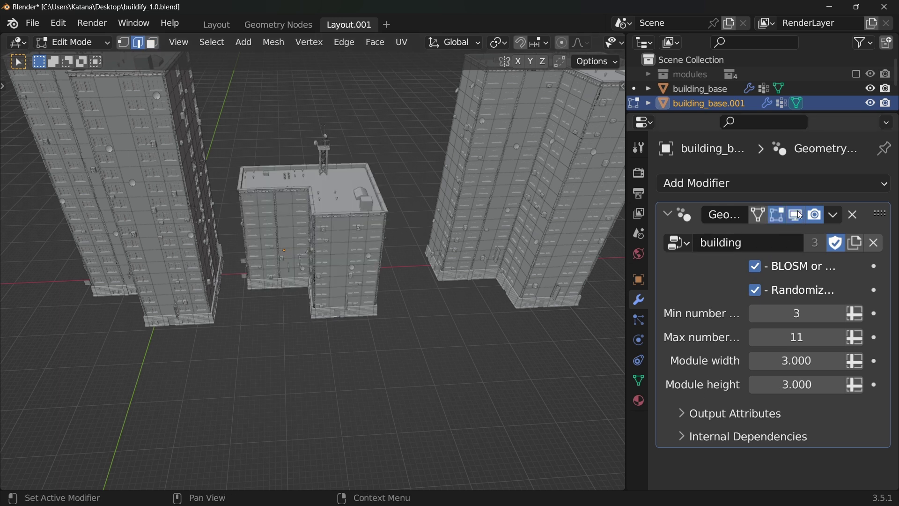
key("s")
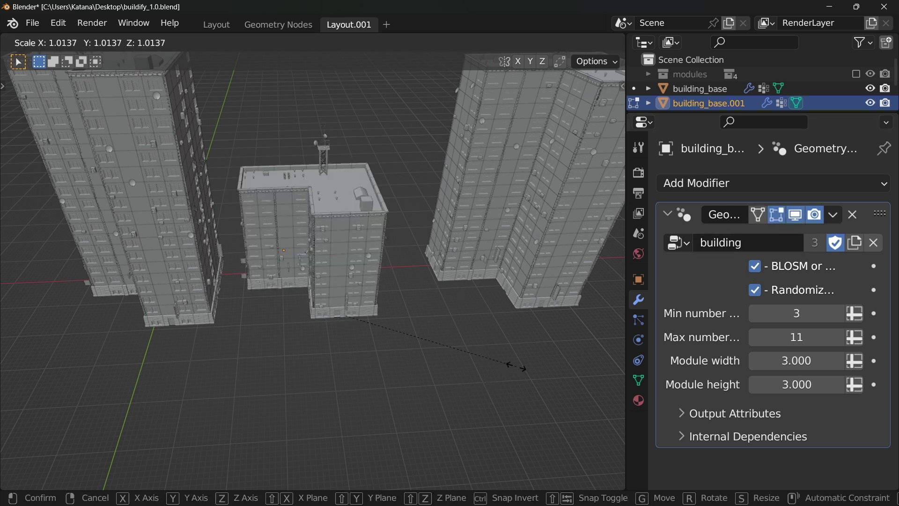
key("x")
left_click(58, 392)
Extend the footprint along Y with a new section and lengthen its end.
scroll(255, 340, "up", 2)
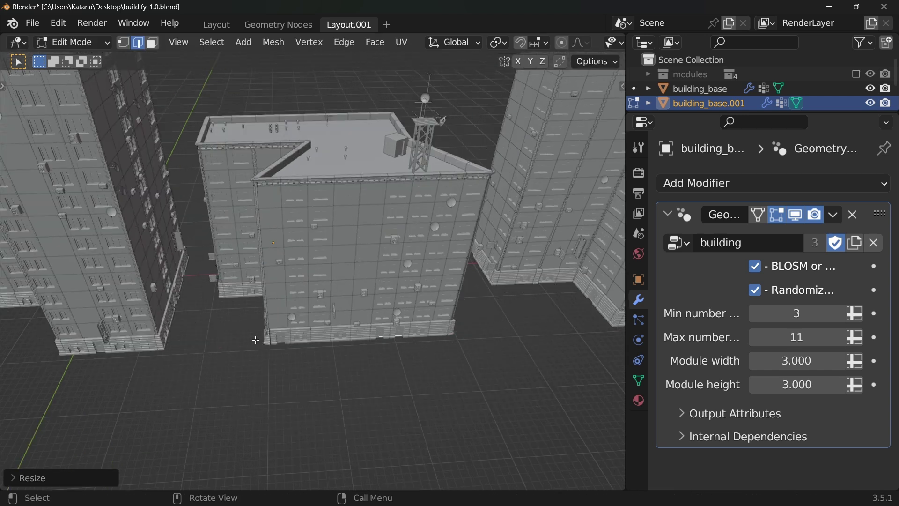
key("g")
key("y")
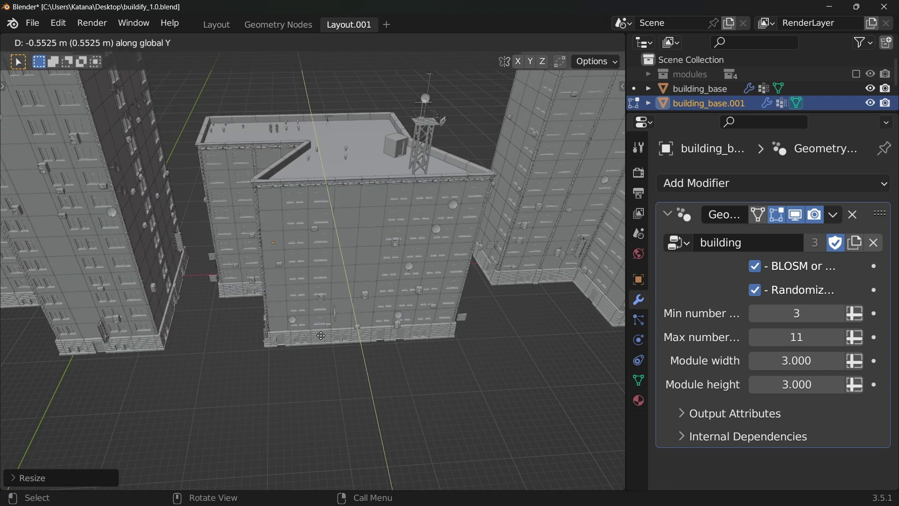
left_click(363, 470)
scroll(356, 445, "down", 3)
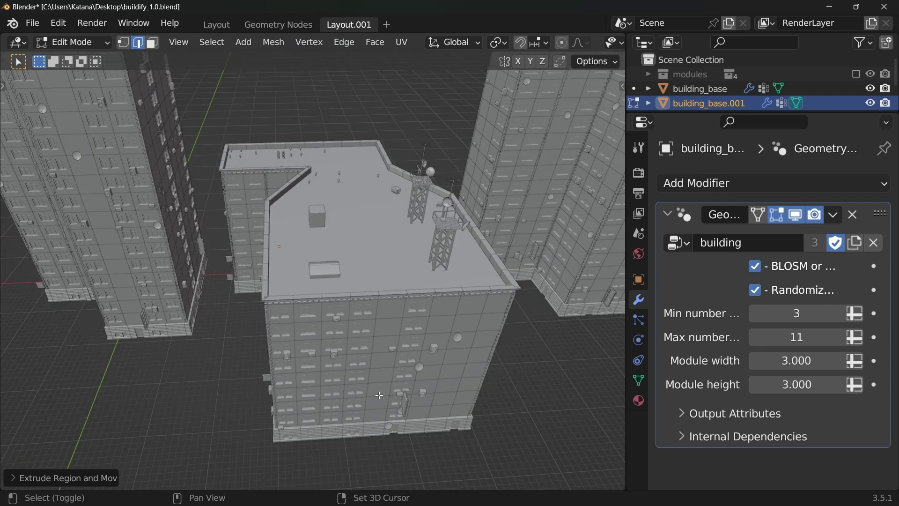
mouse_move(346, 412)
middle_mouse_down()
mouse_move(322, 351)
mouse_move(328, 361)
middle_mouse_up()
key("g")
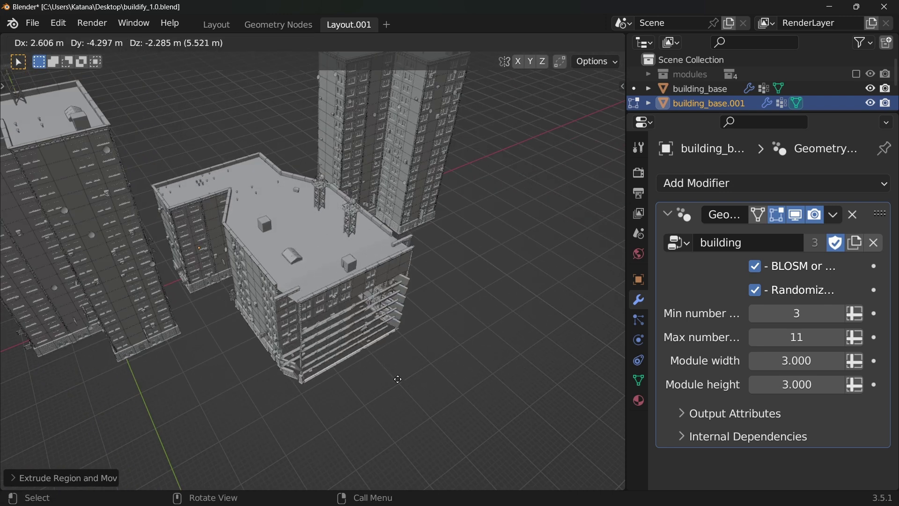
key("y")
left_click(473, 439)
Narrow the end face along X and hide the generated building in edit mode.
middle_click_drag(462, 432, 473, 398)
key("s")
key("x")
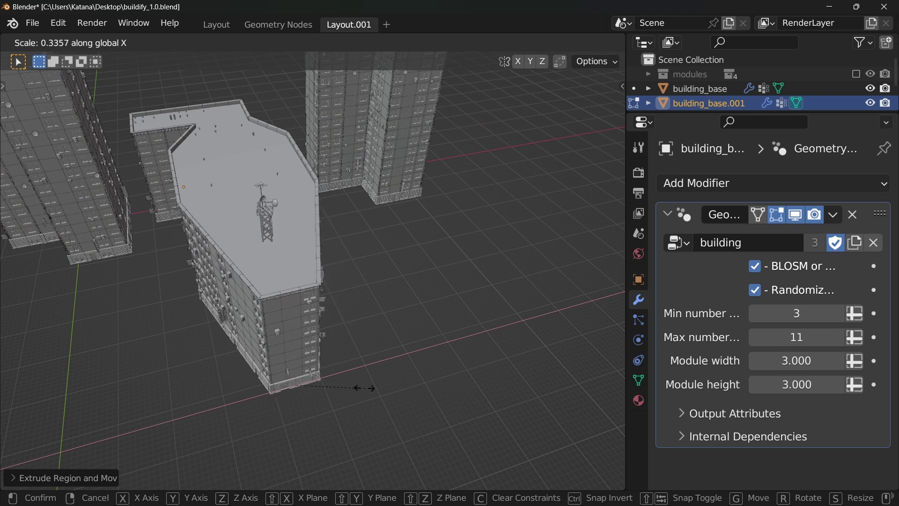
left_click(328, 382)
middle_click_drag(328, 382, 394, 370)
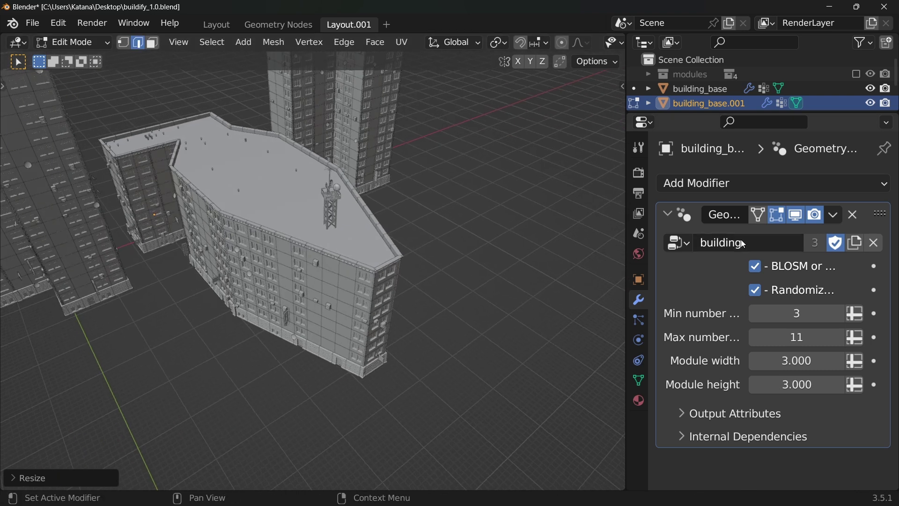
left_click(798, 215)
Extend the footprint with another section along the Y axis.
middle_click_drag(328, 359, 342, 358, "shift")
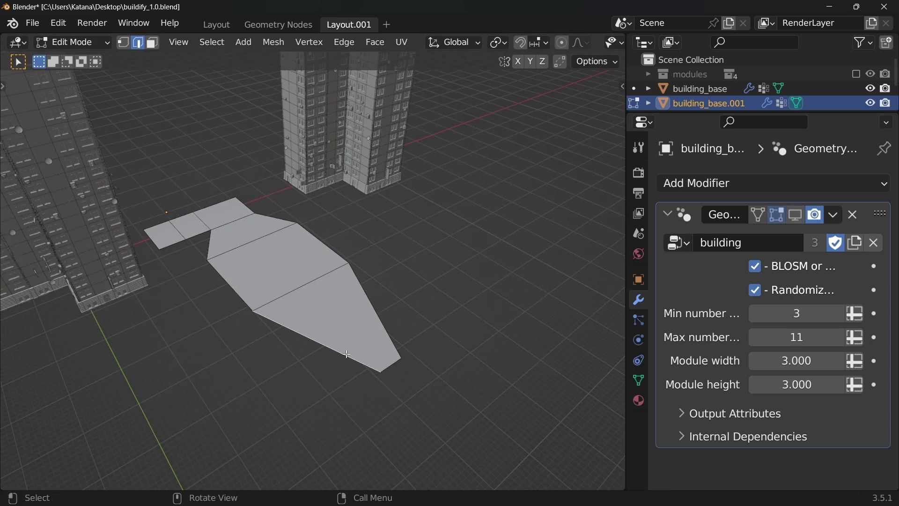
key("g")
key("y")
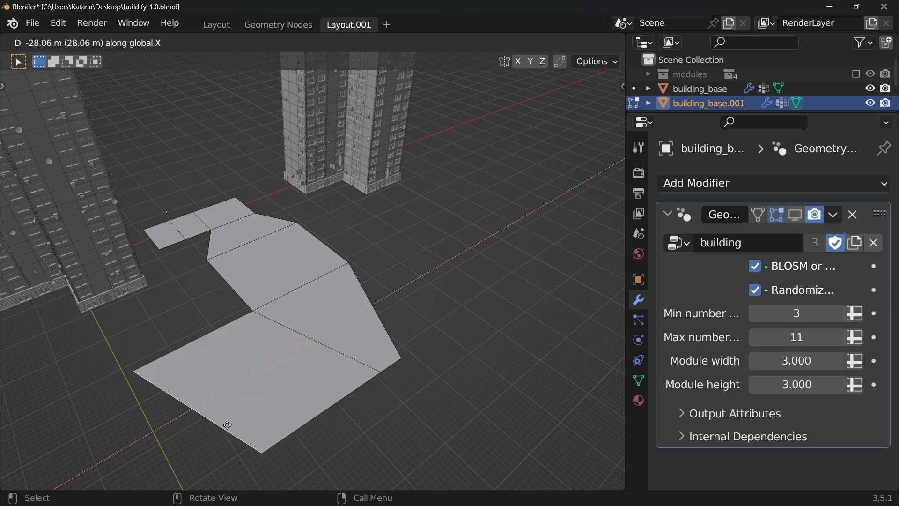
left_click(226, 425)
mouse_move(515, 225)
middle_mouse_down()
mouse_move(412, 246)
mouse_move(420, 320)
middle_mouse_up()
key("Tab")
key("Tab")
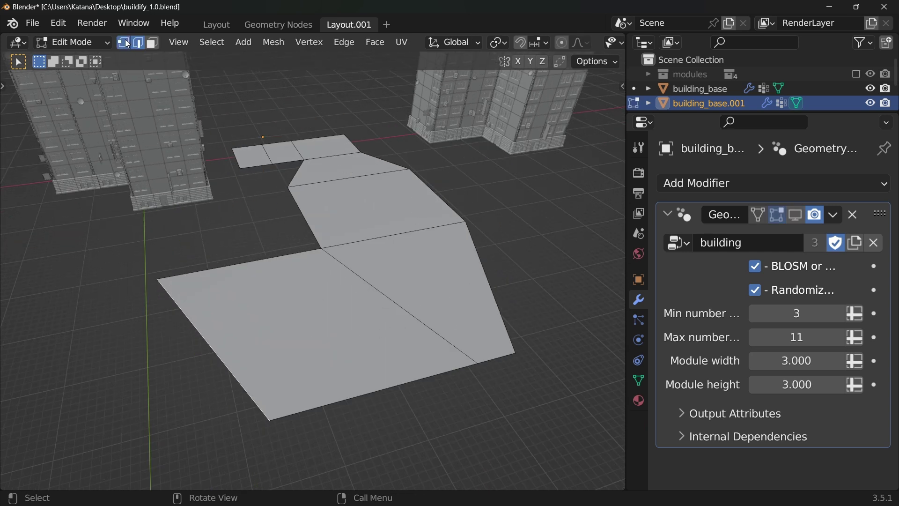
Bevel the new section's two front corners into multi-segment rounded curves.
middle_click_drag(197, 235, 230, 245)
left_click(234, 248)
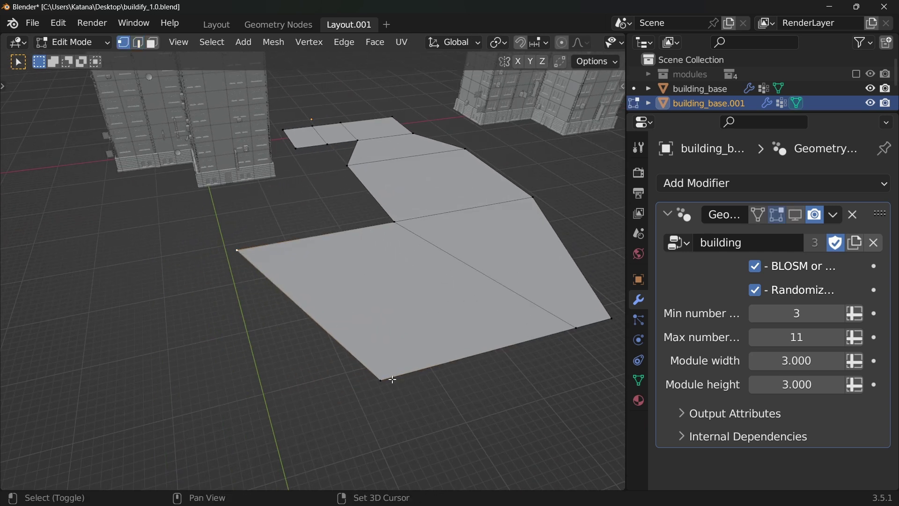
left_click(411, 382, "shift")
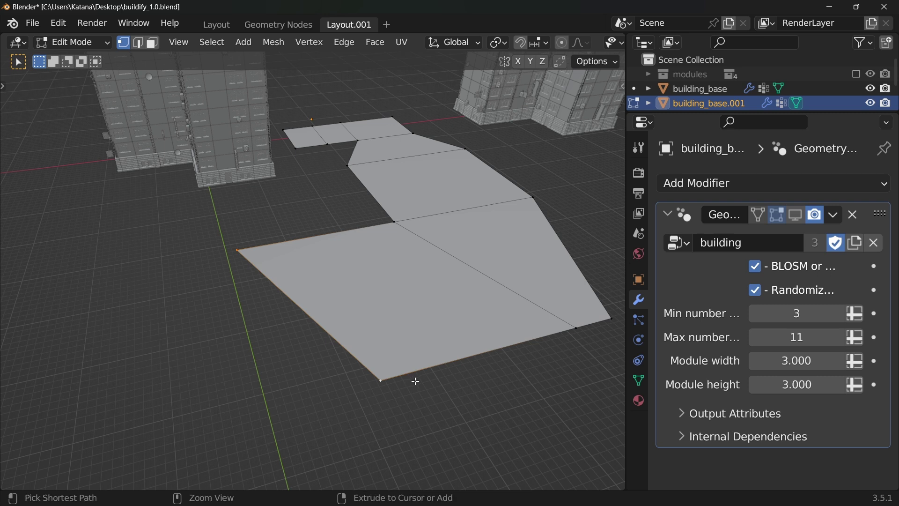
key("ctrl+shift+b")
scroll(447, 382, "up", 3)
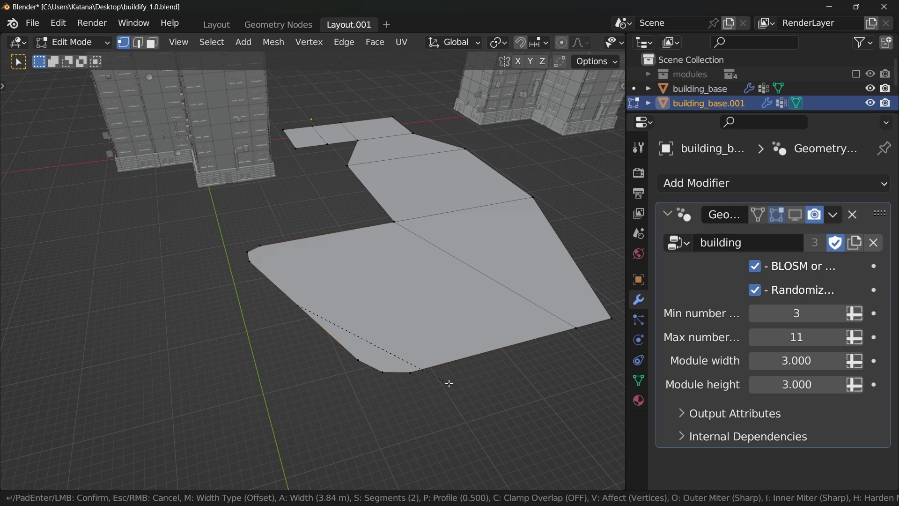
scroll(471, 382, "up", 2)
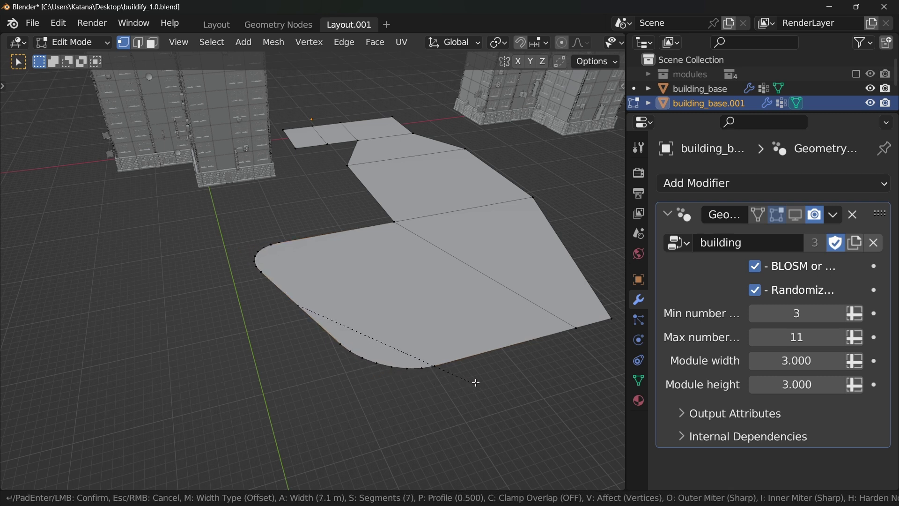
left_click(478, 381)
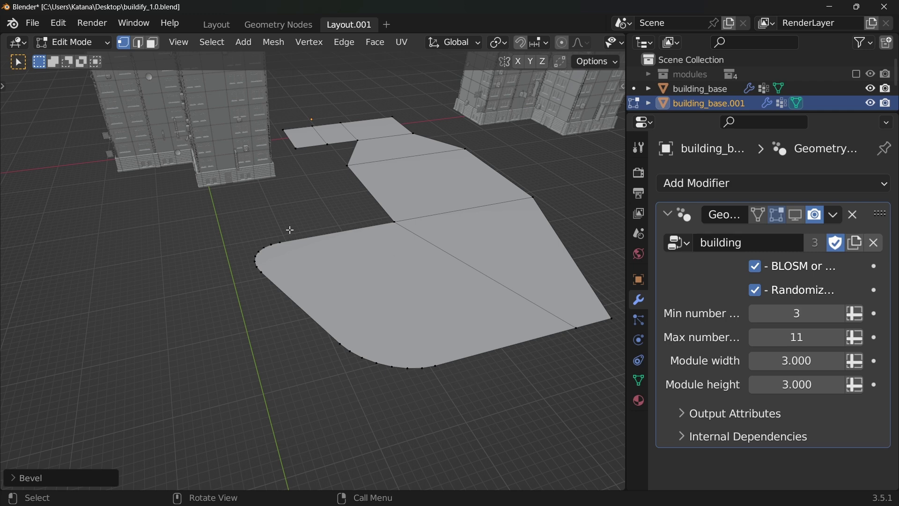
Show the generated rounded building and set its minimum number to 29 and maximum to 16.
left_click(778, 214)
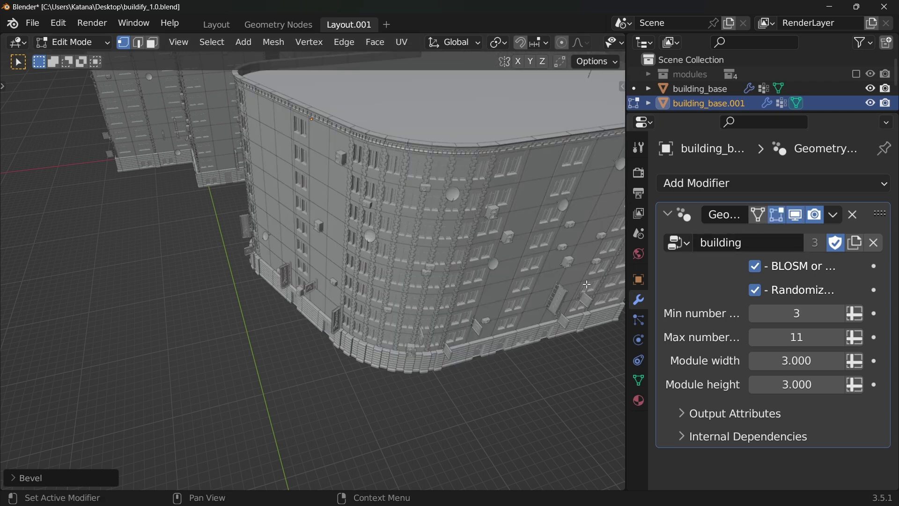
middle_click_drag(455, 271, 489, 328)
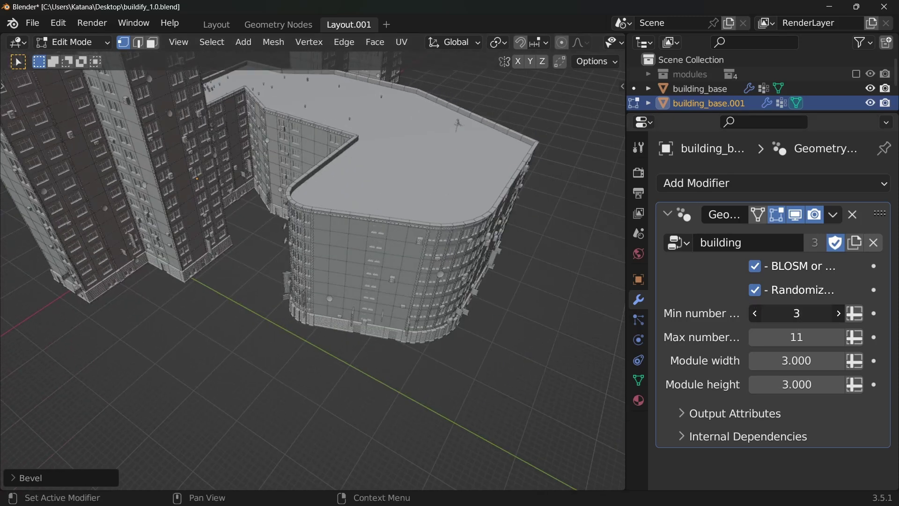
mouse_move(796, 314)
left_mouse_down()
mouse_move(839, 313)
mouse_move(829, 314)
left_mouse_up()
mouse_move(526, 279)
middle_mouse_down()
mouse_move(421, 251)
mouse_move(489, 330)
middle_mouse_up()
left_click_drag(797, 337, 815, 337)
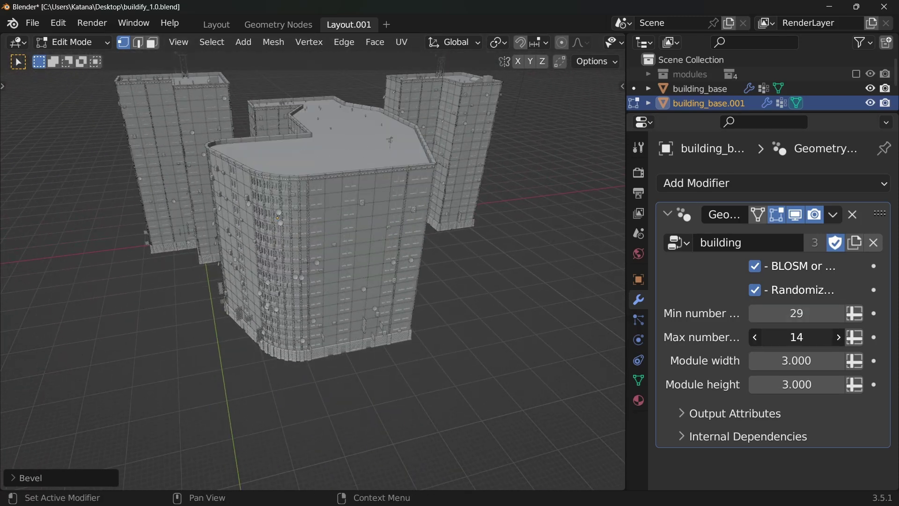
mouse_move(508, 296)
middle_mouse_down()
mouse_move(568, 287)
mouse_move(473, 301)
mouse_move(458, 321)
mouse_move(487, 317)
mouse_move(373, 305)
middle_mouse_up()
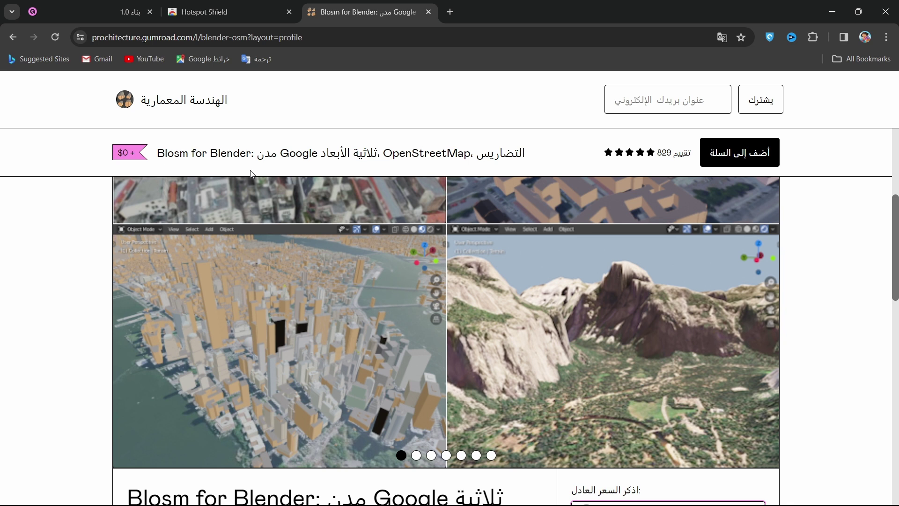
mouse_move(409, 305)
scroll(424, 311, "down", 1)
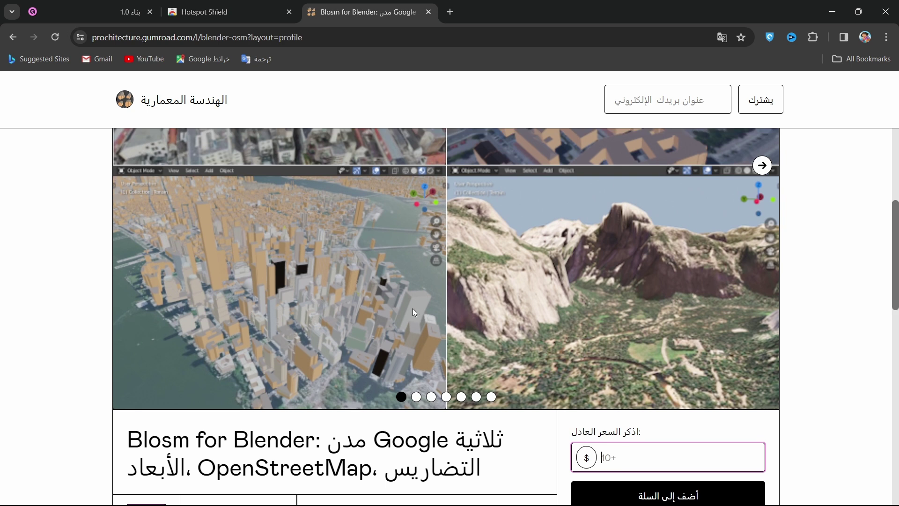
scroll(356, 315, "down", 2)
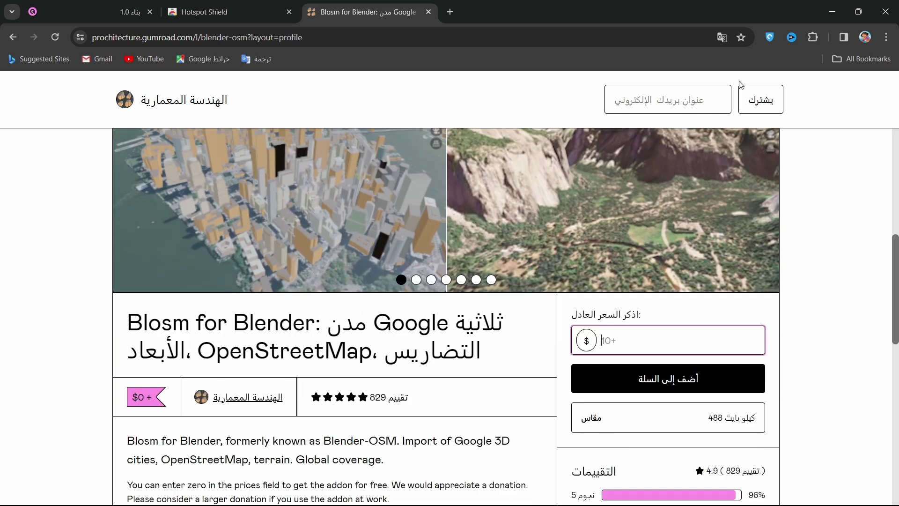
left_click(770, 38)
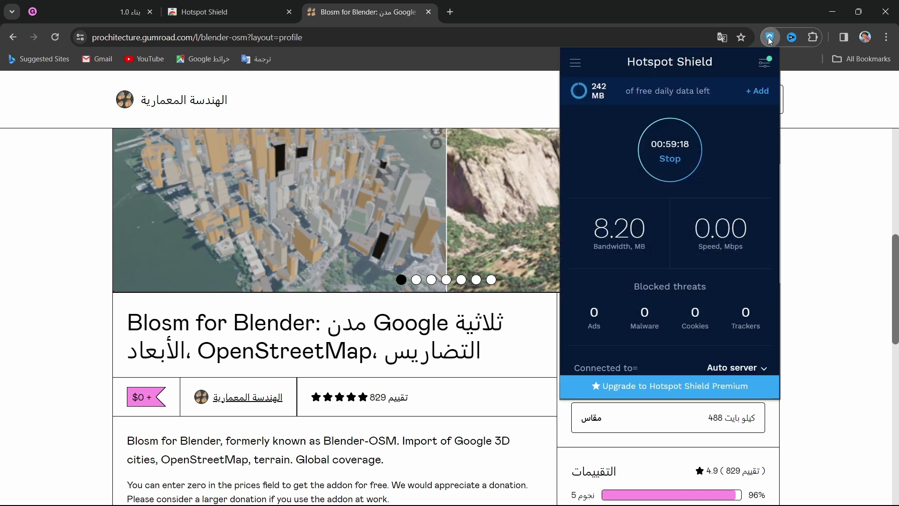
left_click(820, 172)
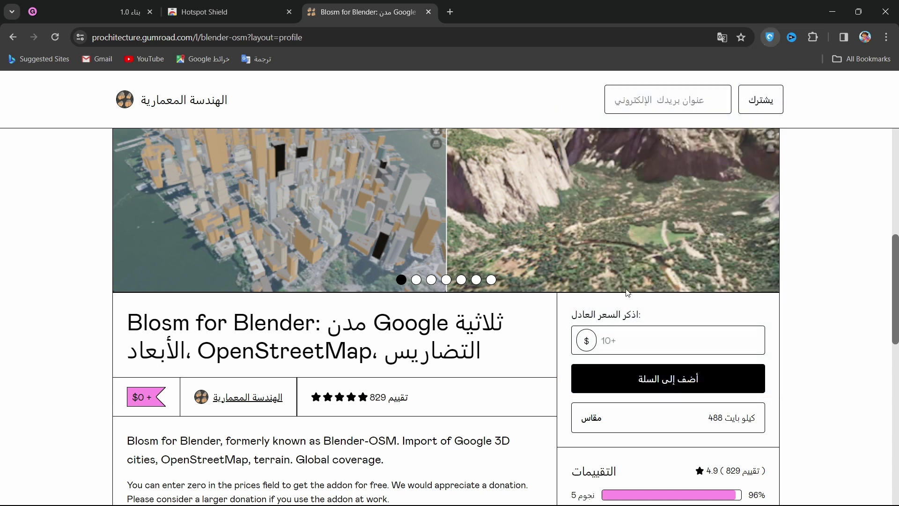
scroll(626, 289, "down", 1)
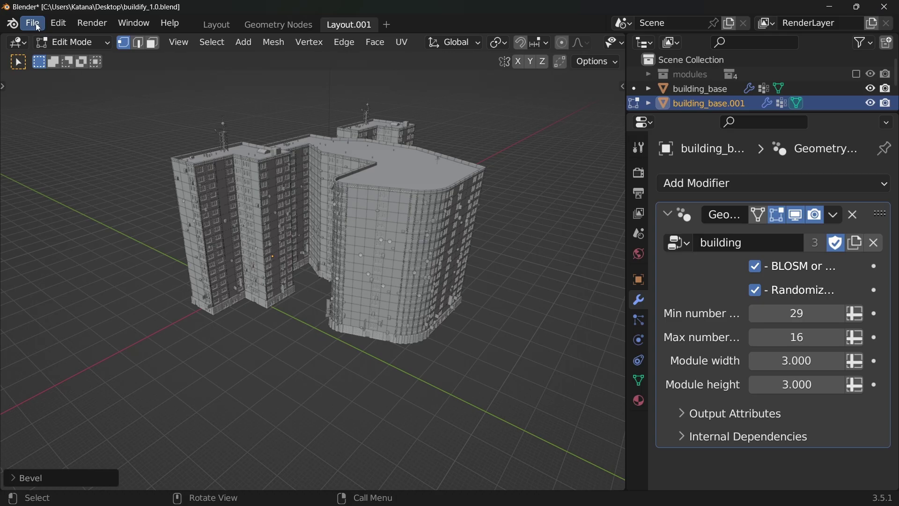
Start a new General scene without saving the old file.
left_click(39, 27)
left_click(214, 45)
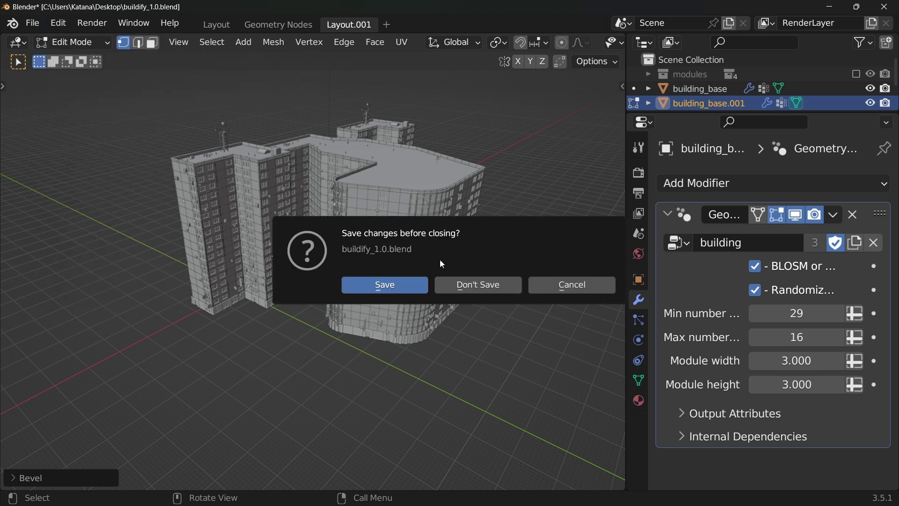
left_click(476, 285)
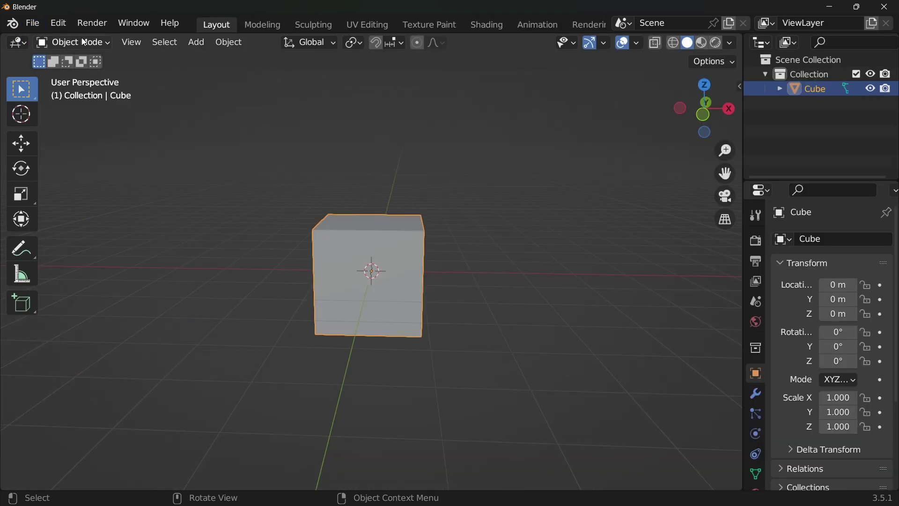
Install the Blosm add-on from Downloads\New folder (2)\blosm.zip.
left_click(60, 23)
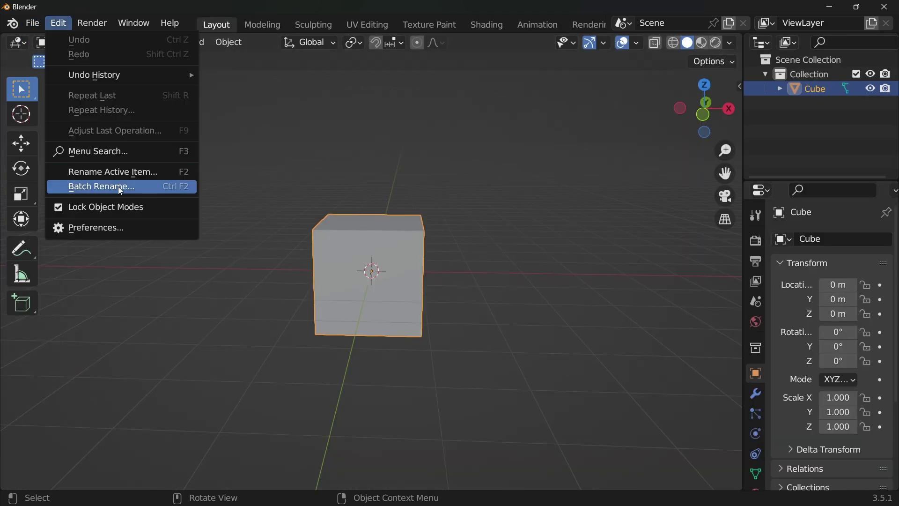
left_click(100, 229)
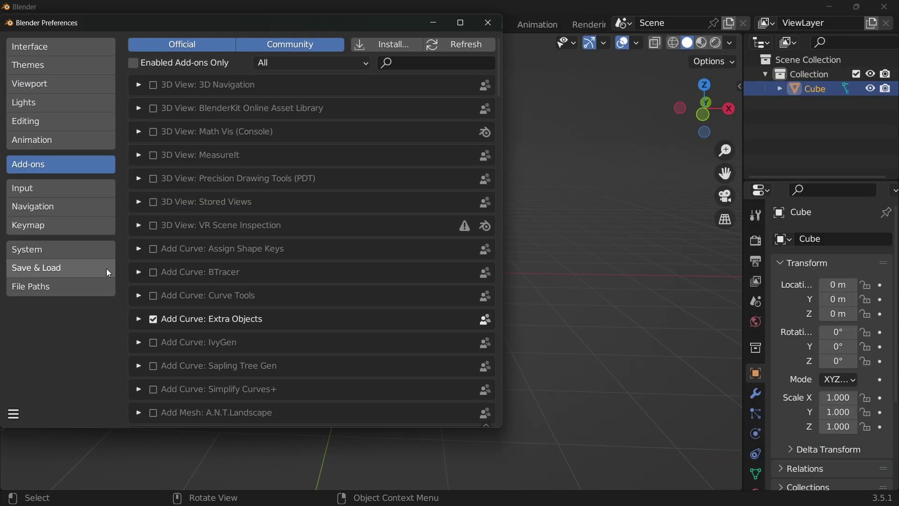
left_click(393, 45)
left_click(49, 244)
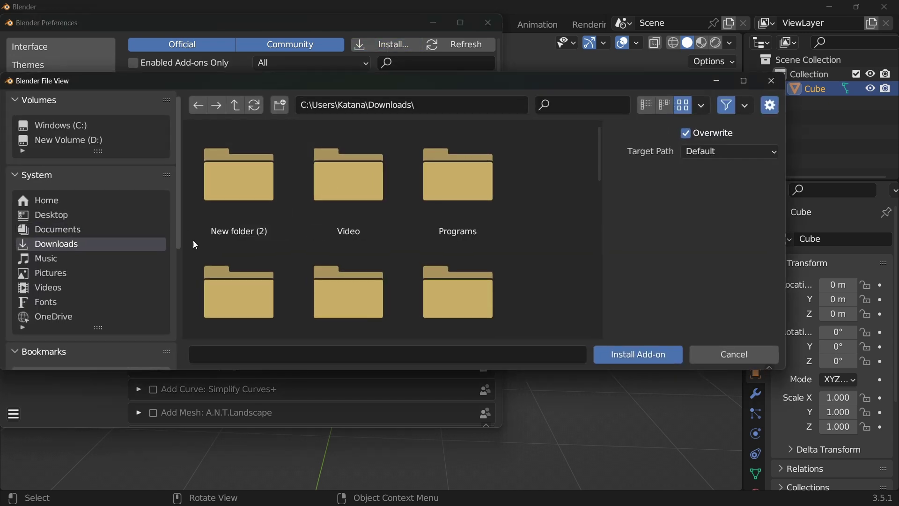
double_click(252, 202)
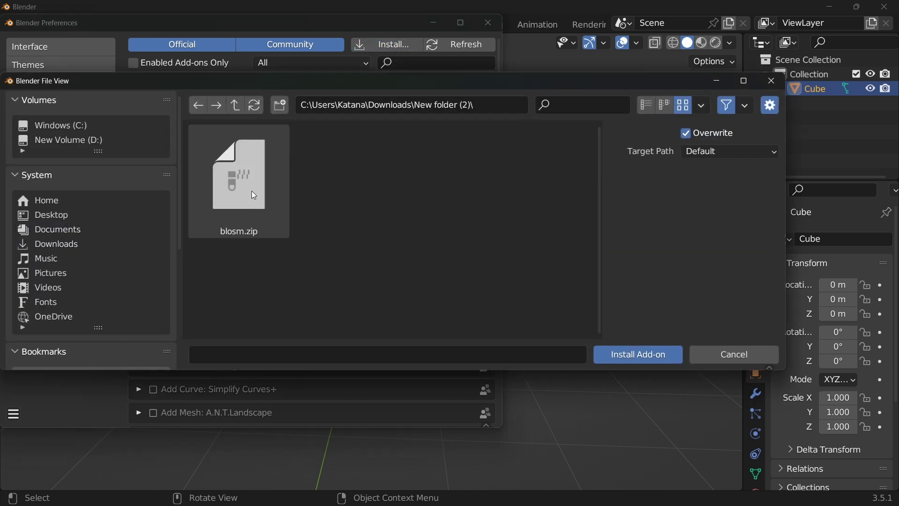
double_click(251, 209)
Find the Blosm add-on by searching 'blos' and expand its details.
left_click(449, 59)
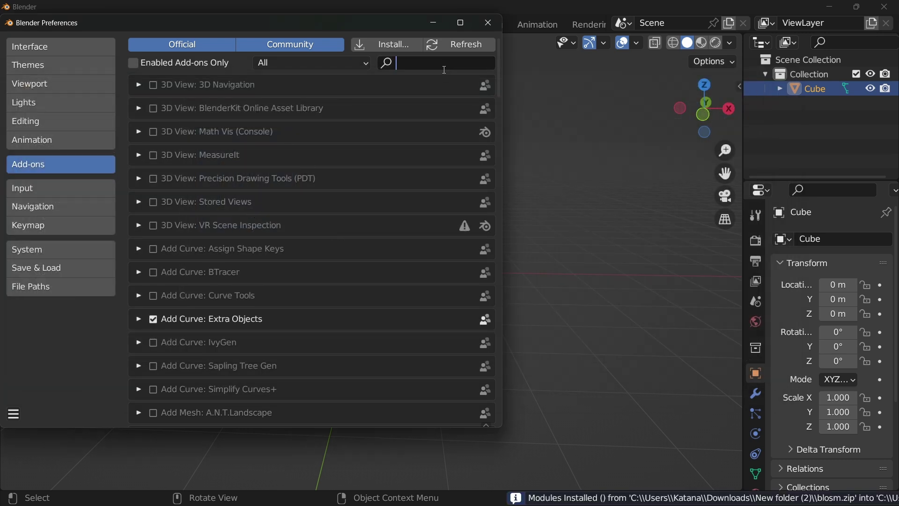
type("blo")
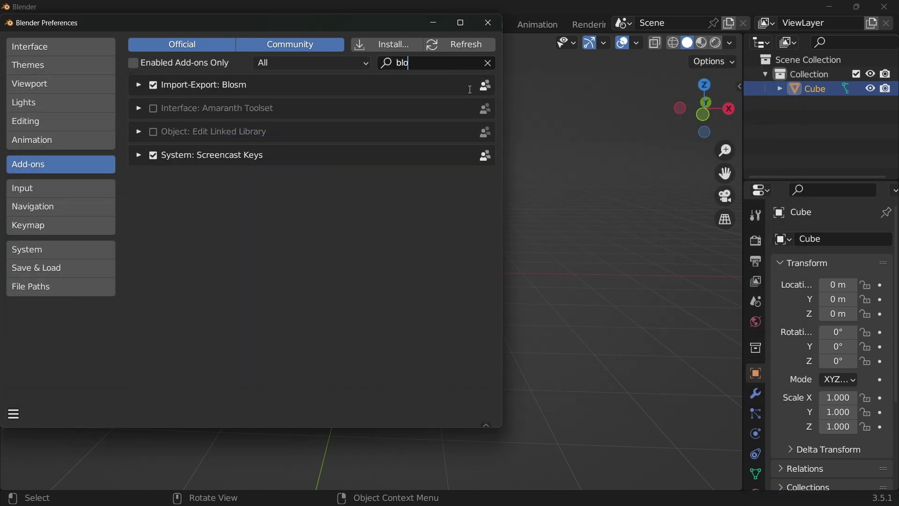
type("s")
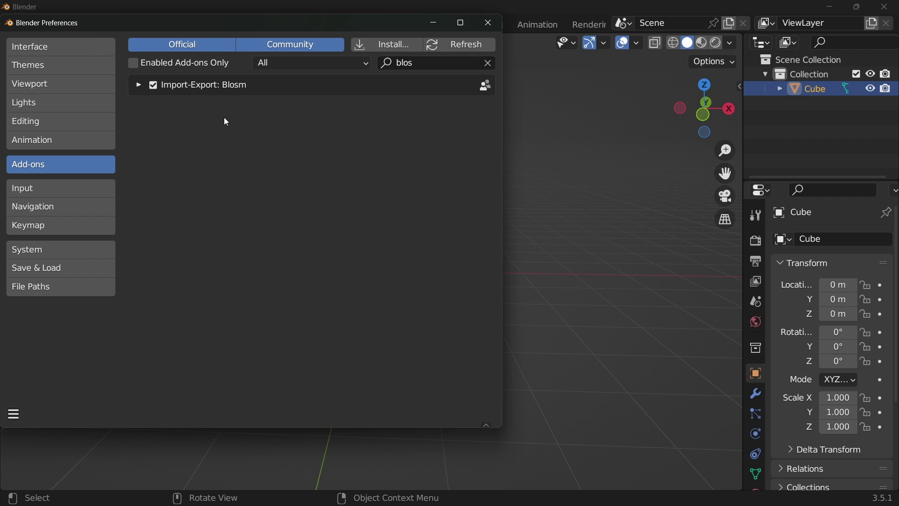
left_click(138, 85)
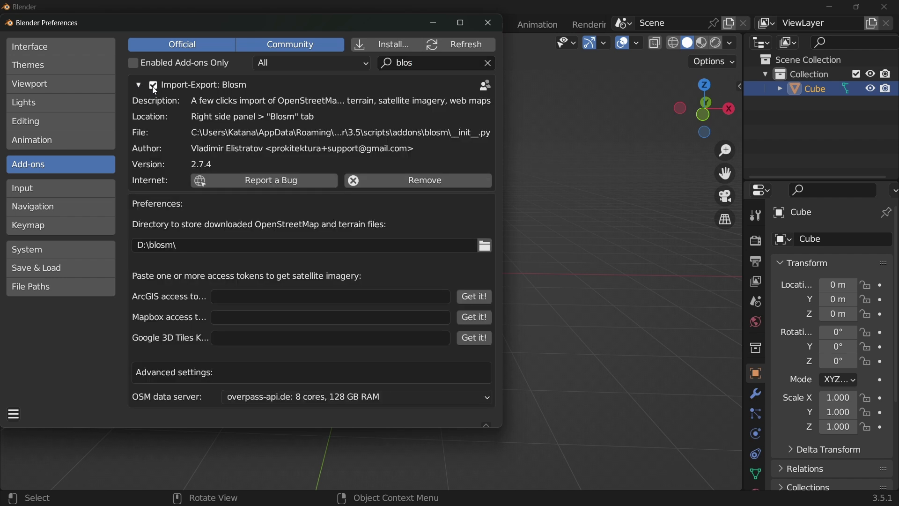
left_click(140, 86)
Set Blosm's OpenStreetMap download directory to D:\blosm\ and close Preferences.
left_click(485, 246)
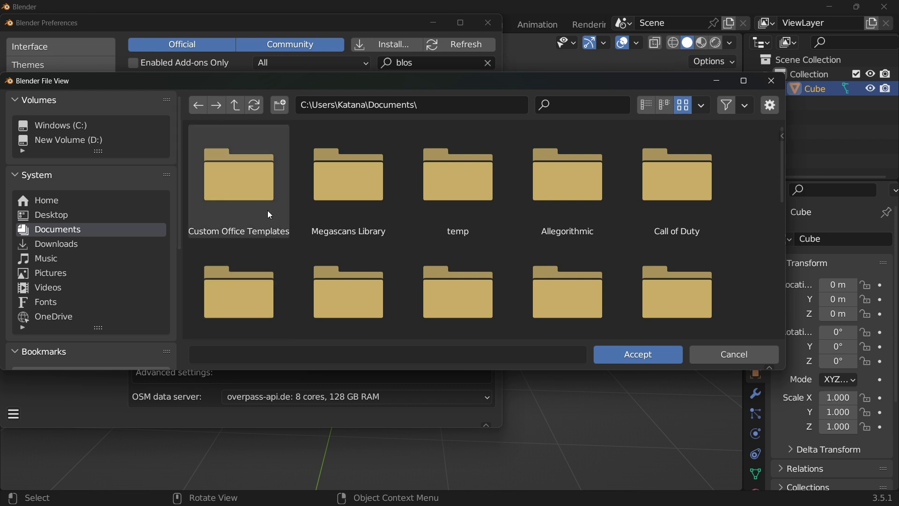
left_click(96, 141)
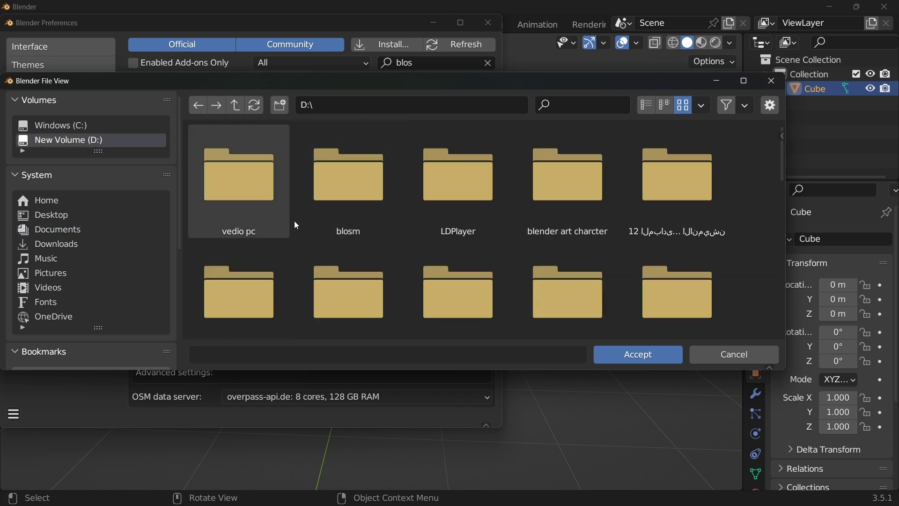
left_click(362, 194)
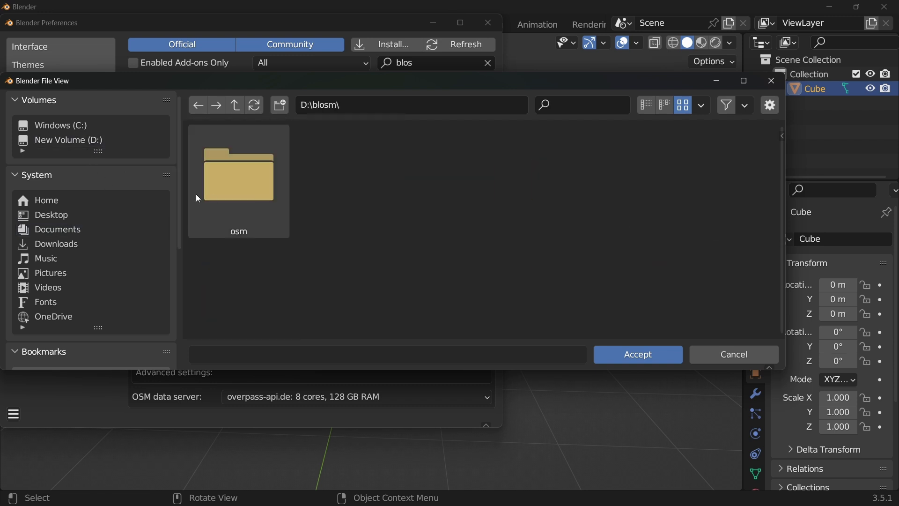
left_click(658, 360)
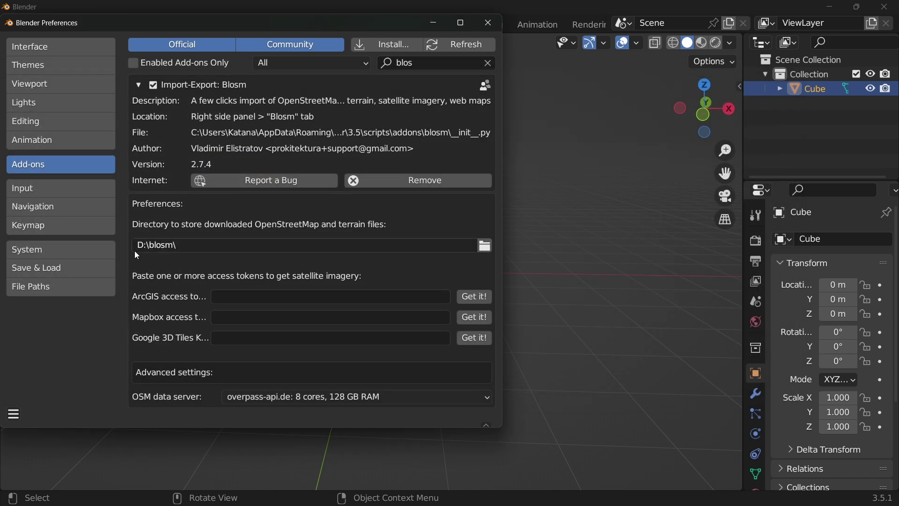
left_click(488, 23)
Delete the default cube and launch the extent web map from the sidebar Blosm panel.
key("x")
left_click(367, 259)
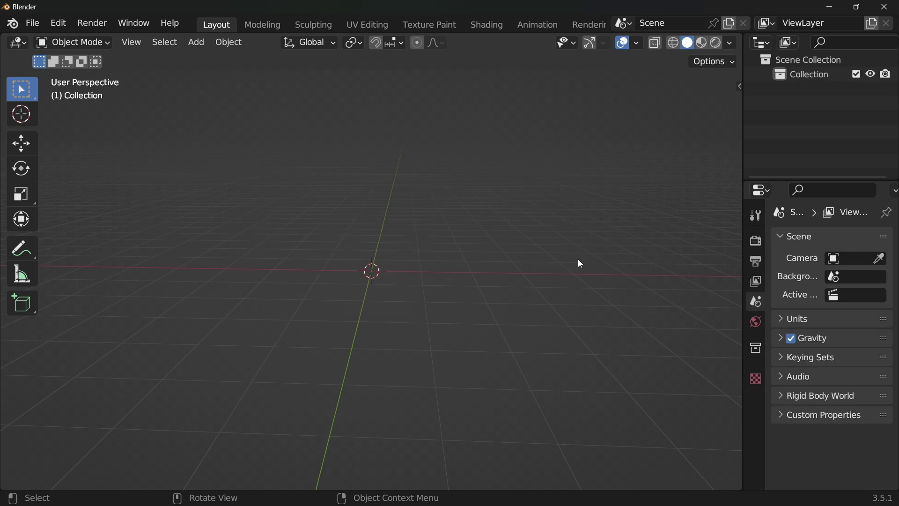
key("n")
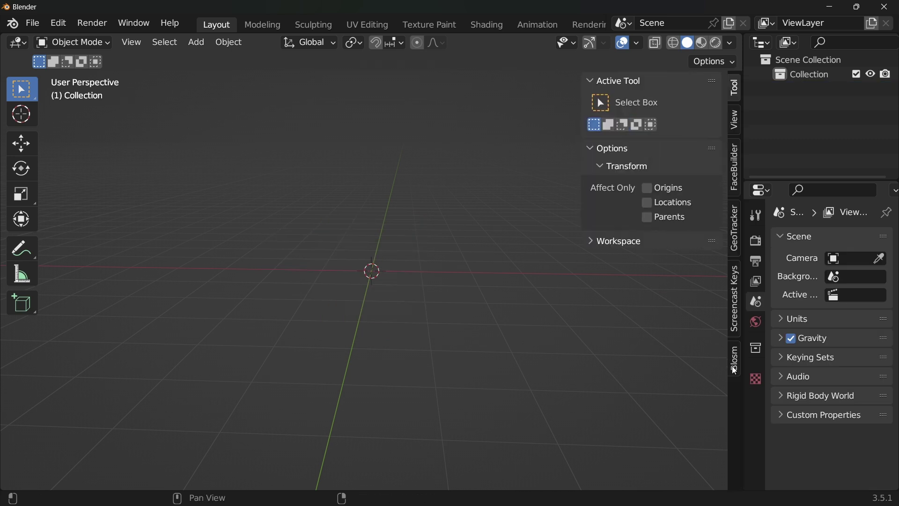
left_click(733, 365)
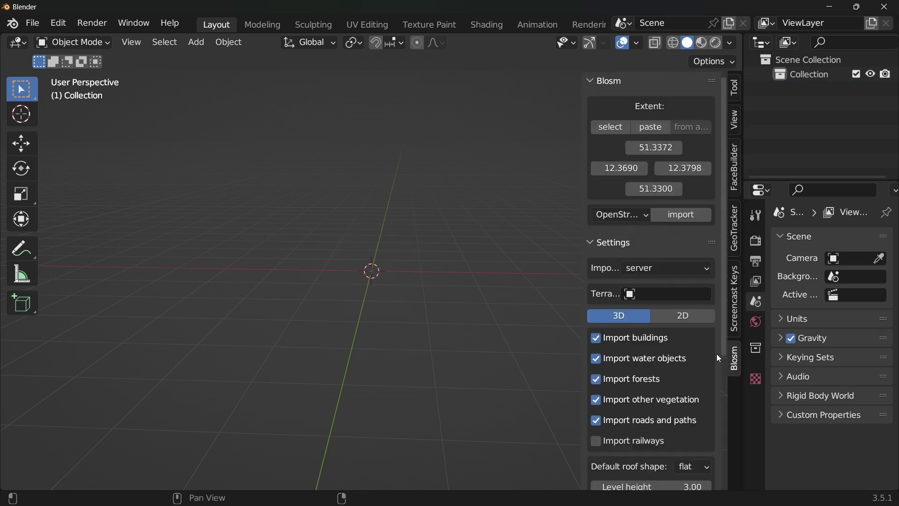
left_click(606, 129)
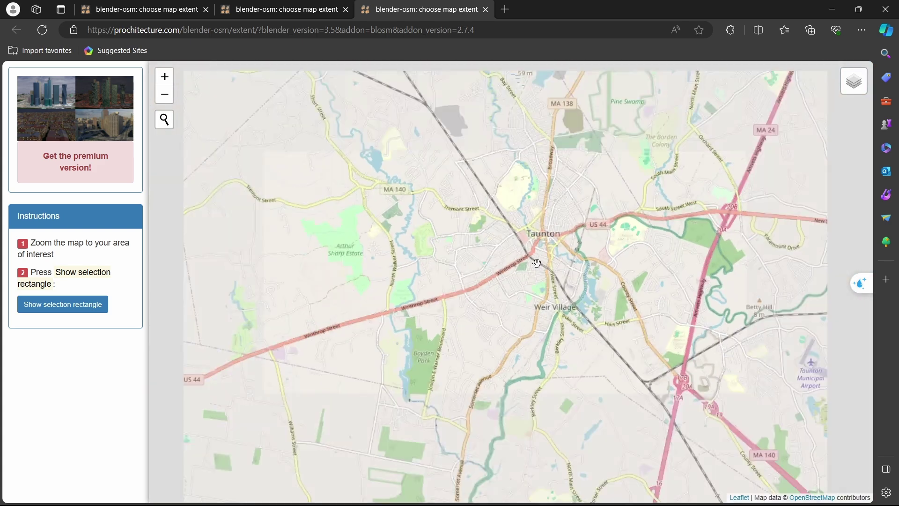
Zoom into Taunton and place a selection rectangle near Mount Pleasant Cemetery.
scroll(539, 261, "up", 2)
scroll(538, 260, "up", 2)
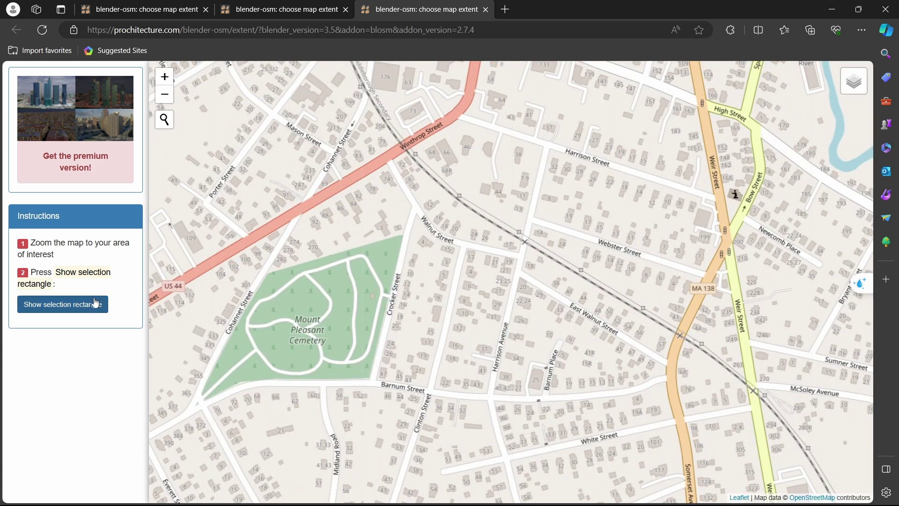
left_click(49, 309)
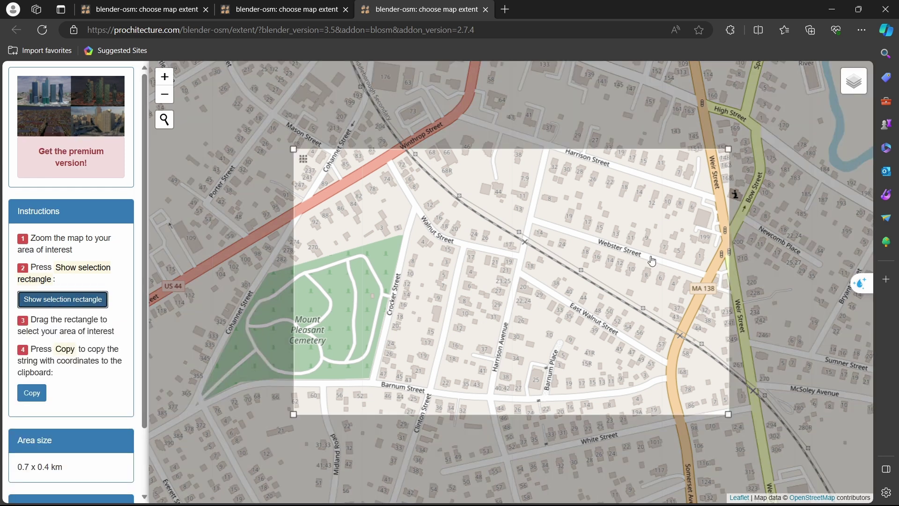
mouse_move(303, 159)
left_mouse_down()
mouse_move(310, 142)
mouse_move(266, 128)
left_mouse_up()
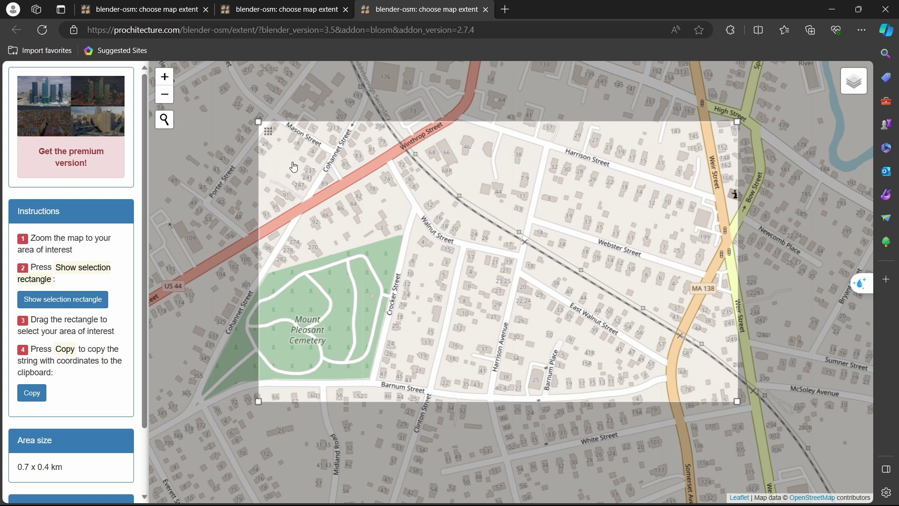
left_click_drag(737, 400, 679, 369)
scroll(301, 269, "up", 1)
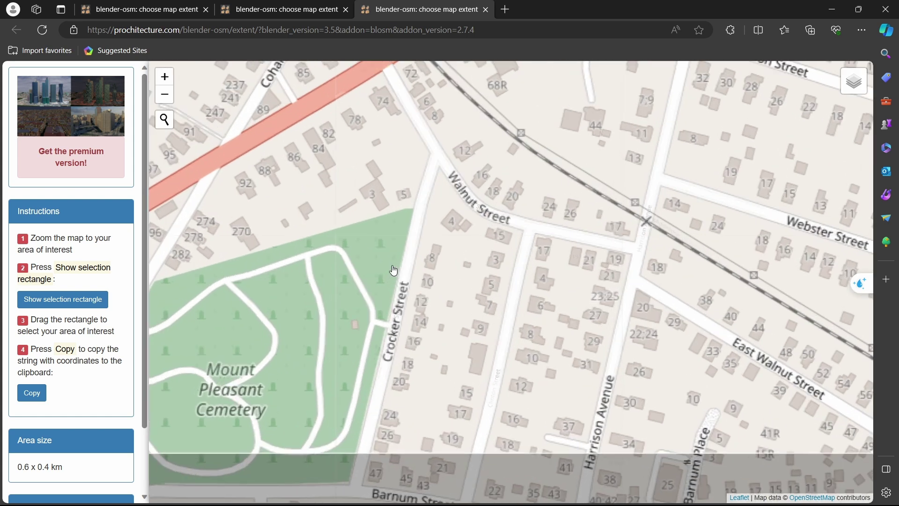
scroll(301, 269, "up", 1)
scroll(301, 269, "up", 1)
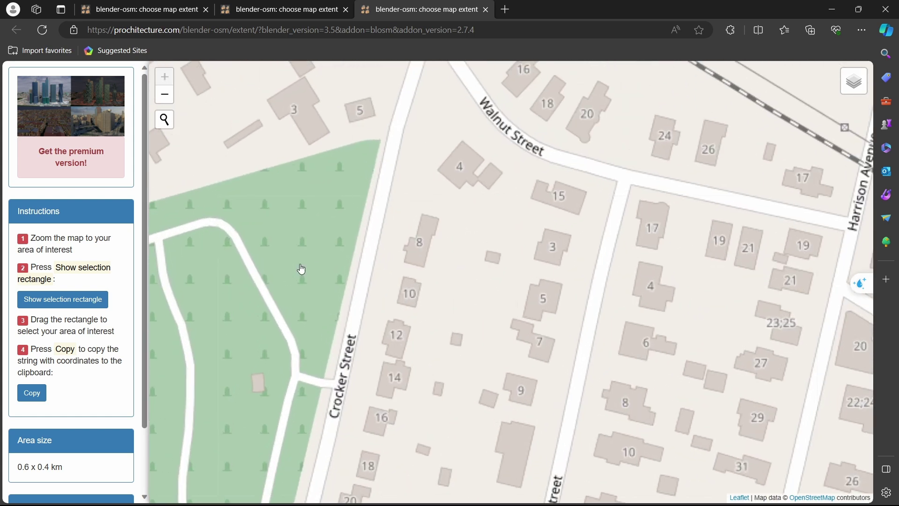
Redraw the selection to about 1.4 x 0.8 km and copy its coordinates.
left_click(55, 302)
scroll(664, 342, "down", 2)
scroll(649, 337, "down", 1)
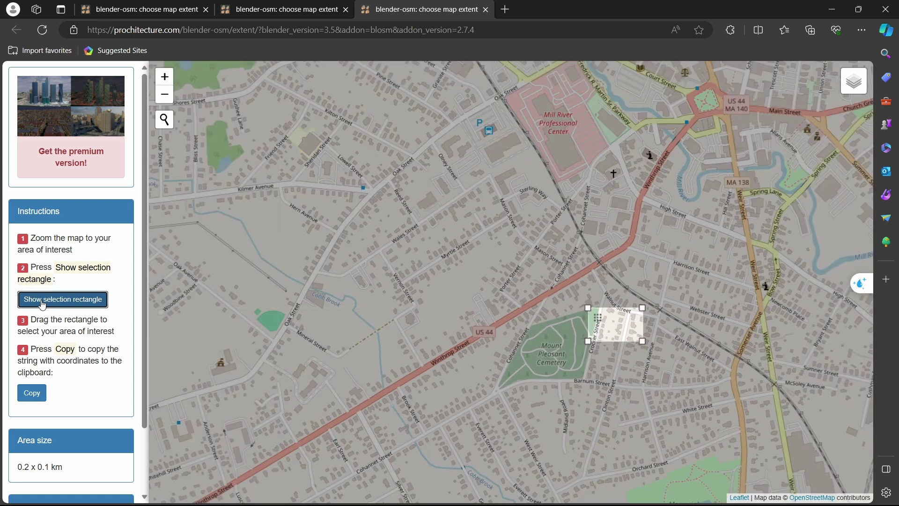
left_click(47, 302)
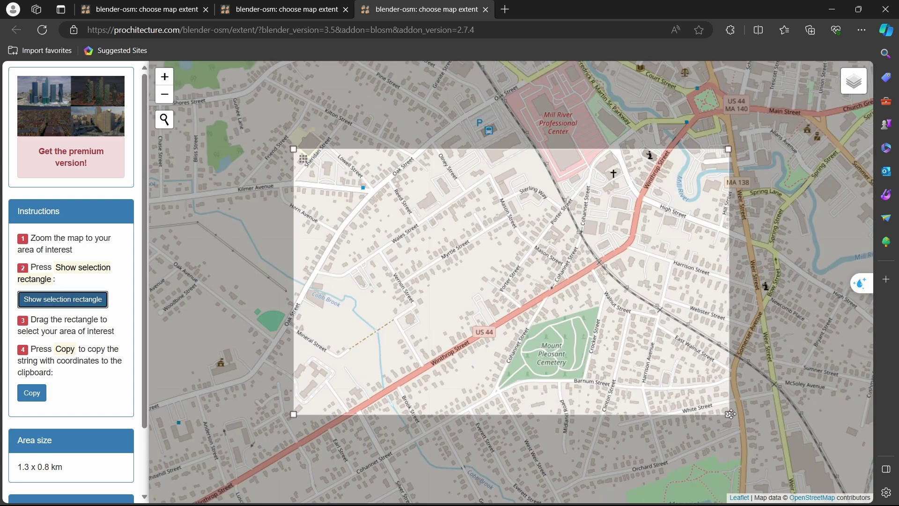
mouse_move(733, 418)
left_mouse_down()
mouse_move(715, 399)
mouse_move(759, 425)
left_mouse_up()
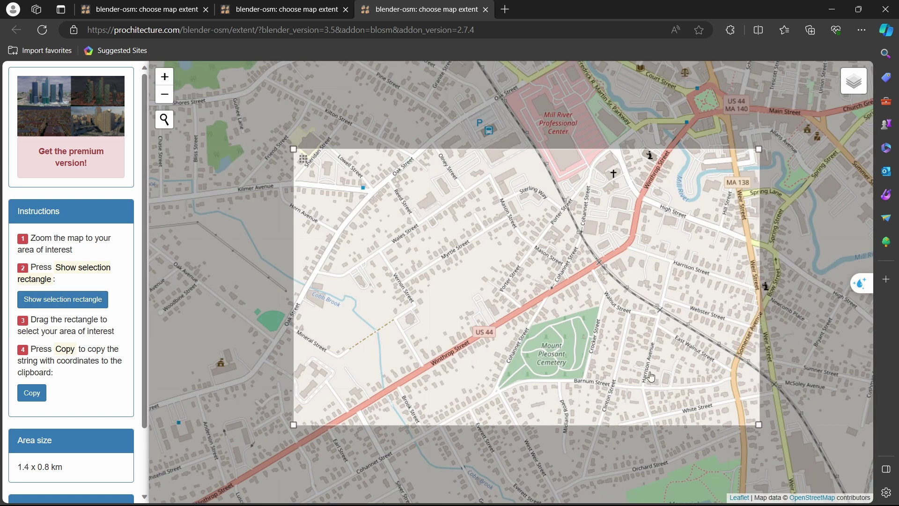
left_click(41, 397)
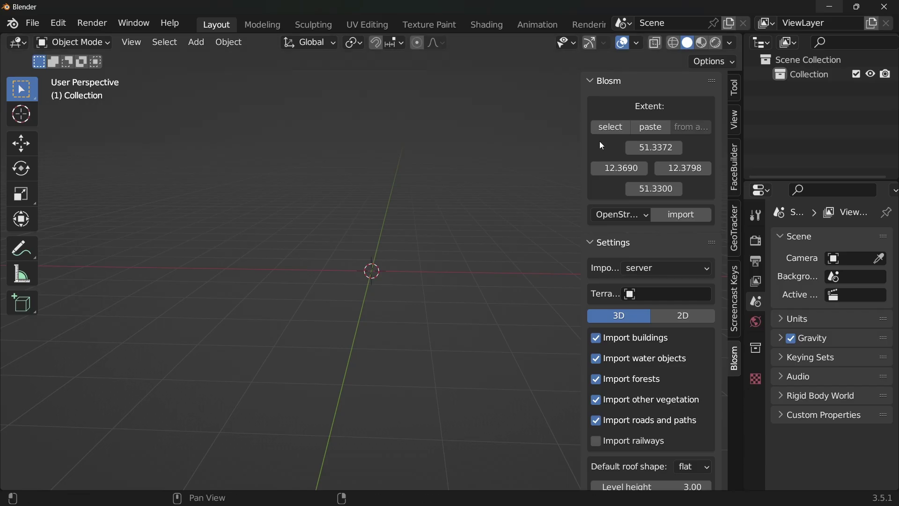
Paste the copied coordinates into Blosm and import the OpenStreetMap area.
left_click(652, 127)
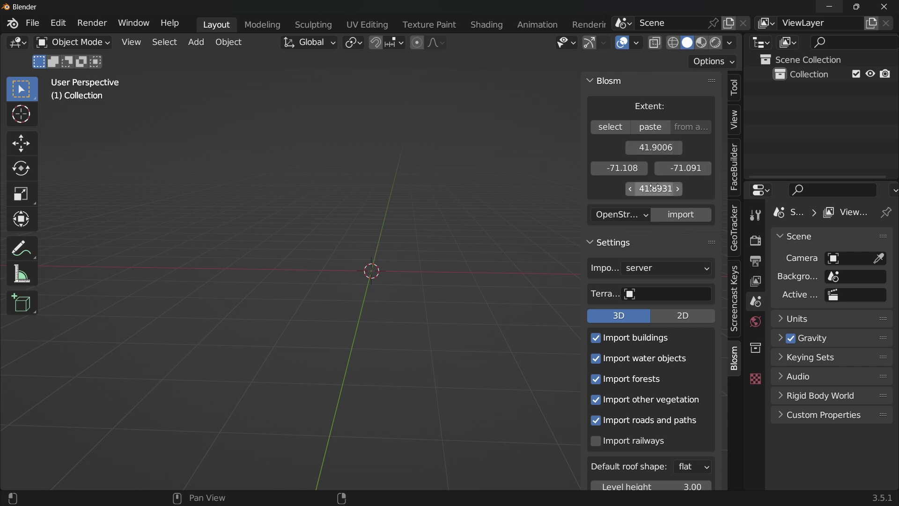
scroll(649, 348, "down", 3)
scroll(652, 313, "down", 2)
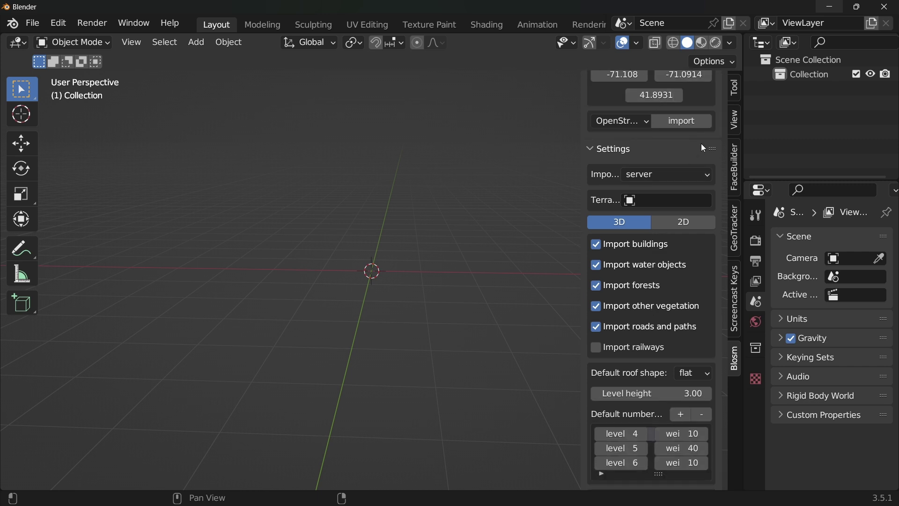
left_click(684, 122)
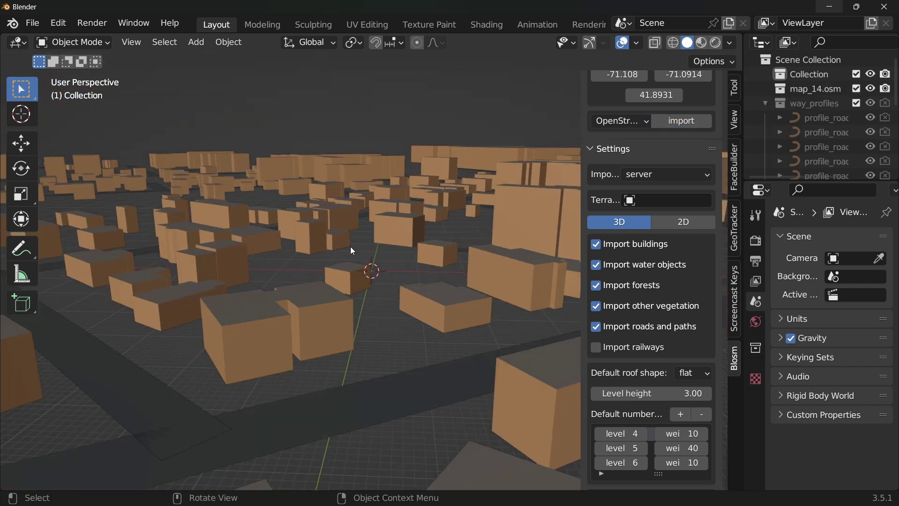
Orbit and zoom out until distant buildings drop out of view.
middle_click_drag(351, 247, 444, 269)
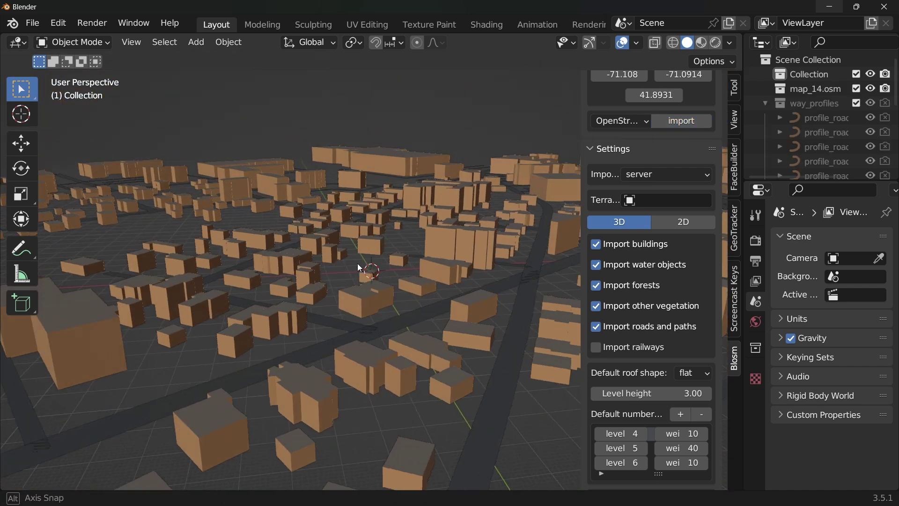
scroll(443, 268, "down", 3)
scroll(421, 274, "down", 3)
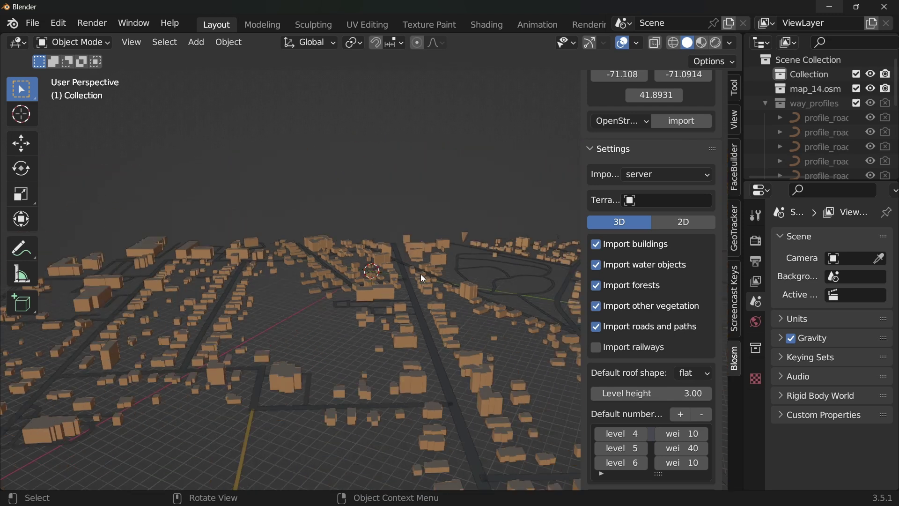
scroll(410, 304, "down", 3)
scroll(415, 305, "down", 2)
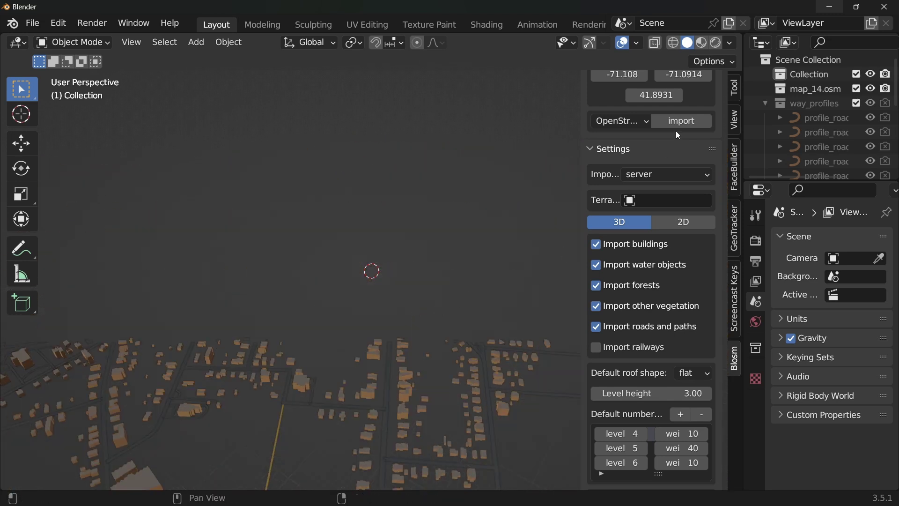
Set the viewport Clip End to 10000 m in the sidebar View tab.
left_click(734, 120)
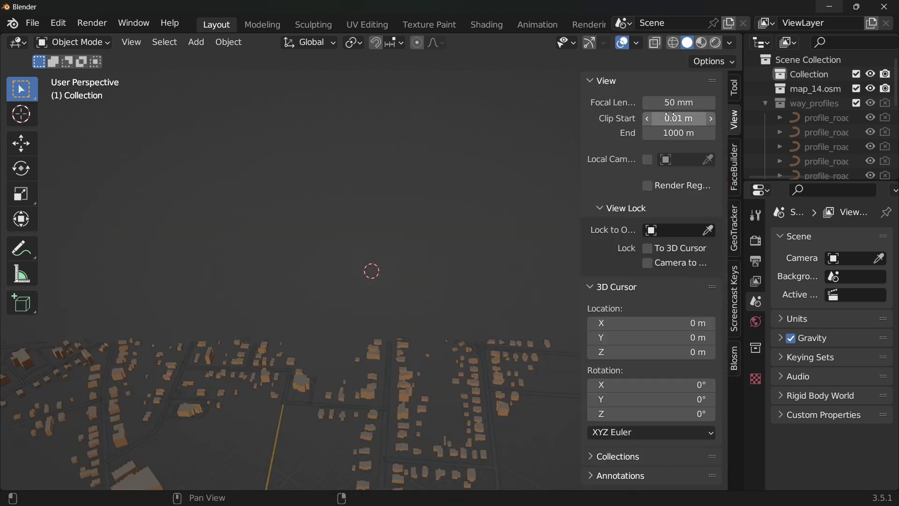
left_click(674, 135)
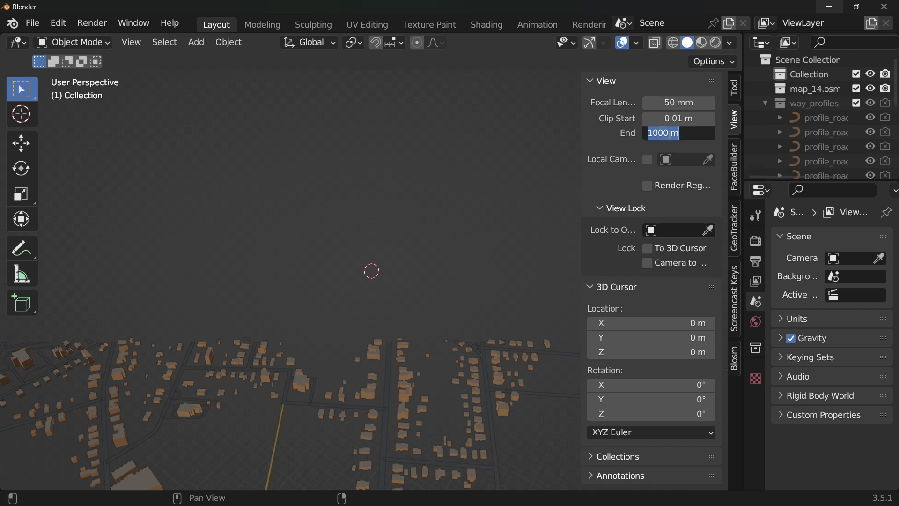
left_click(654, 133)
key("Return")
mouse_move(392, 282)
middle_mouse_down()
mouse_move(447, 311)
mouse_move(429, 313)
mouse_move(457, 247)
mouse_move(451, 265)
middle_mouse_up()
Inspect the whole city in interface-free full-screen view, then return to the Blosm panel.
key("n")
scroll(460, 286, "up", 2)
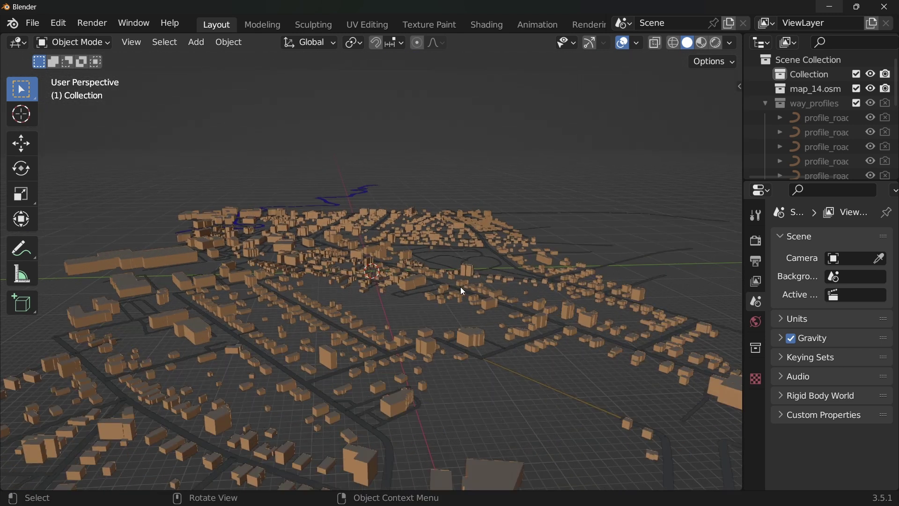
scroll(460, 287, "up", 2)
key("ctrl+alt+space")
mouse_move(457, 293)
middle_mouse_down()
mouse_move(573, 280)
mouse_move(675, 297)
mouse_move(869, 285)
mouse_move(390, 314)
middle_mouse_up()
key("ctrl+alt+space")
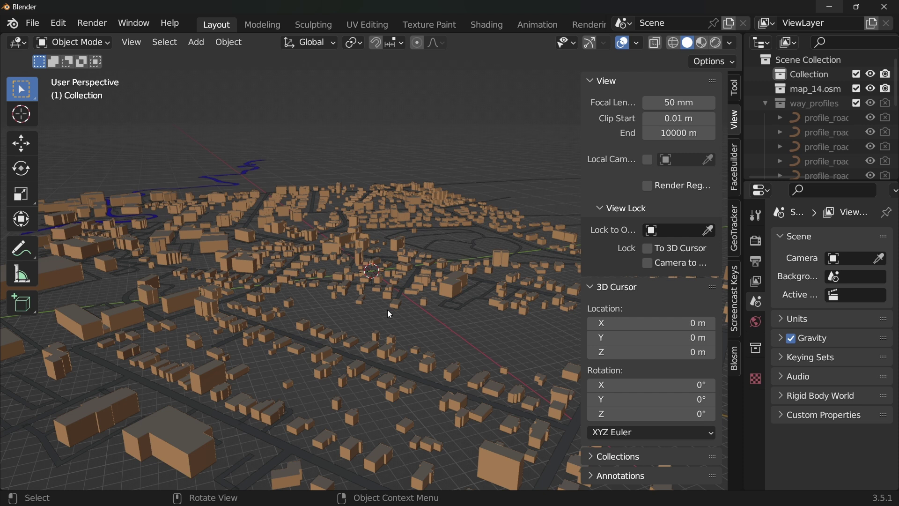
left_click(734, 362)
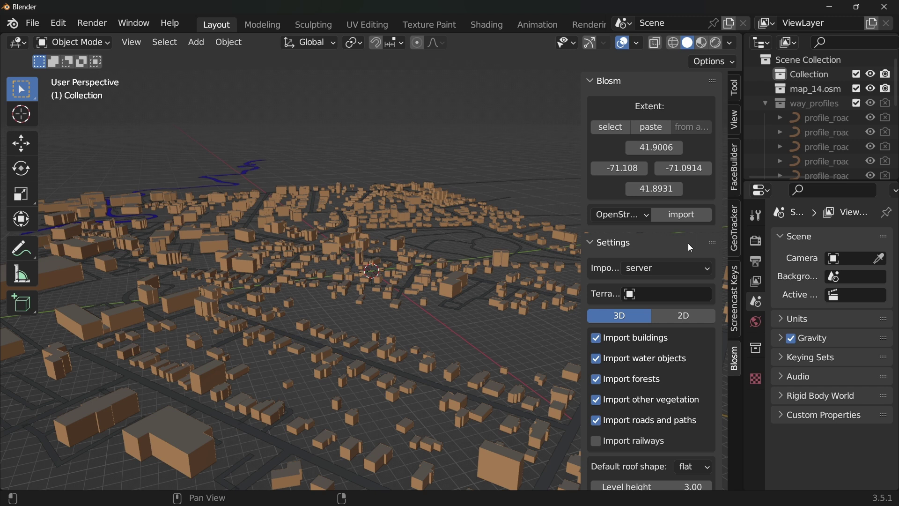
Switch the Blosm import to 2D and turn off forest import.
scroll(670, 264, "down", 4)
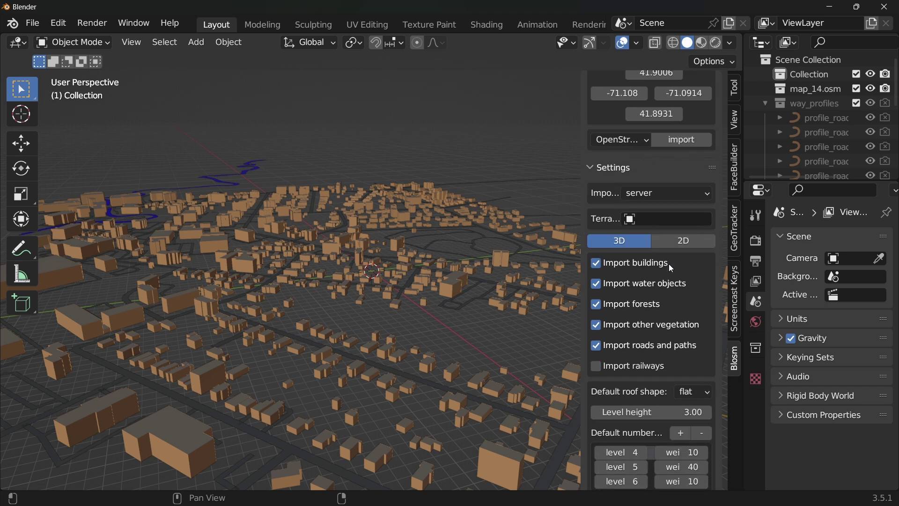
left_click(684, 242)
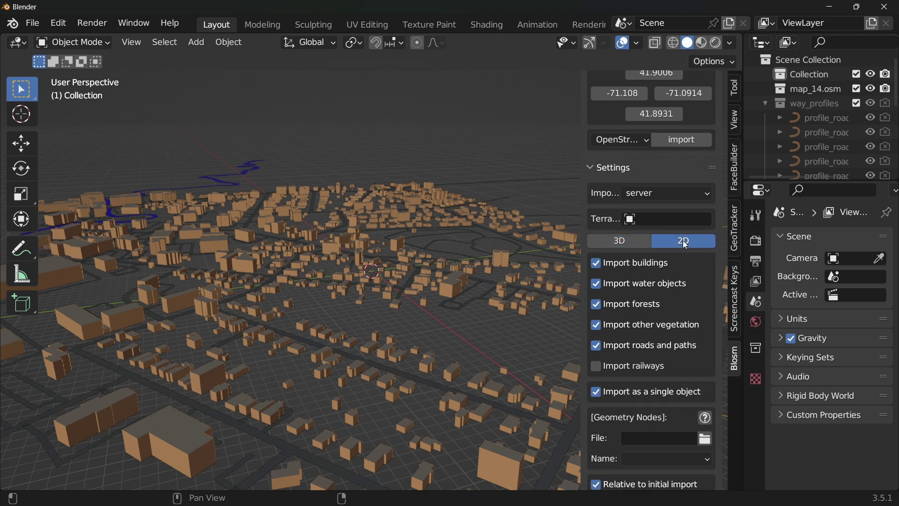
left_click(597, 307)
scroll(640, 333, "down", 3)
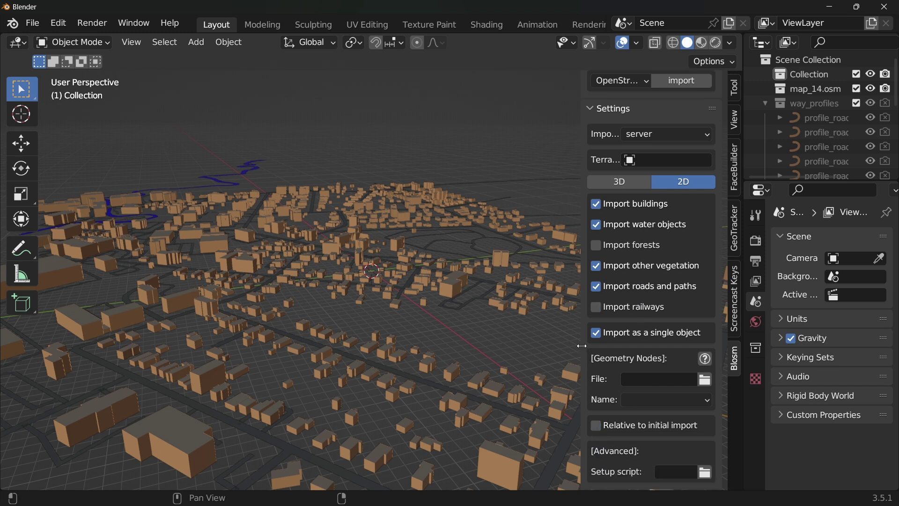
left_click_drag(585, 351, 535, 351)
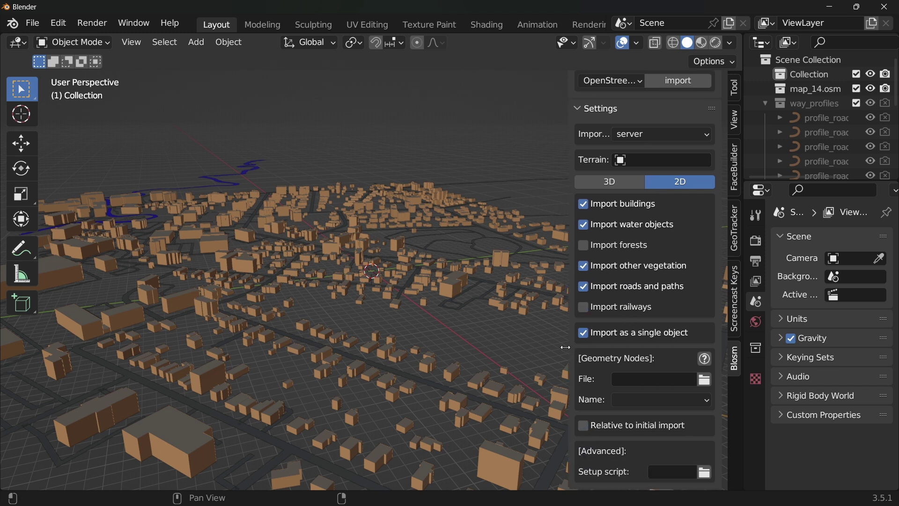
Use the 'building' node group from Desktop buildify_1.0.blend as Blosm's geometry nodes.
left_click(706, 381)
left_click(118, 170)
left_click(120, 247)
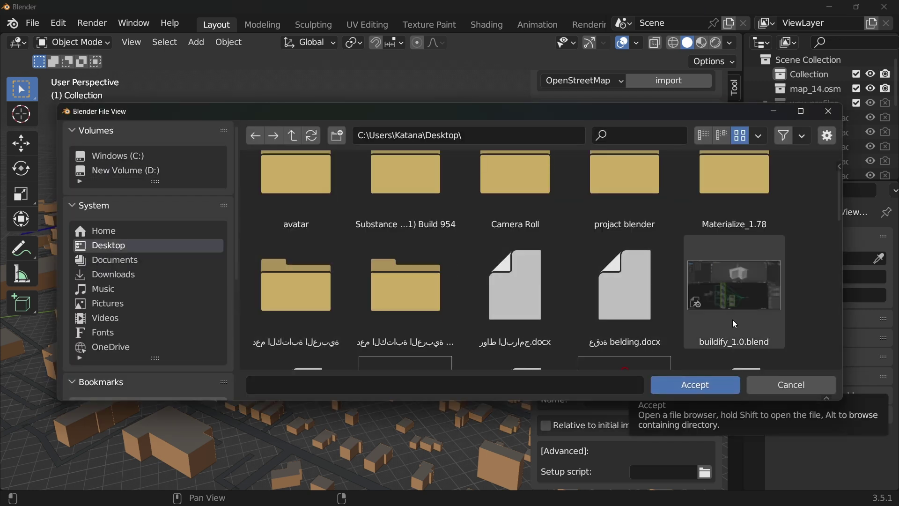
double_click(737, 303)
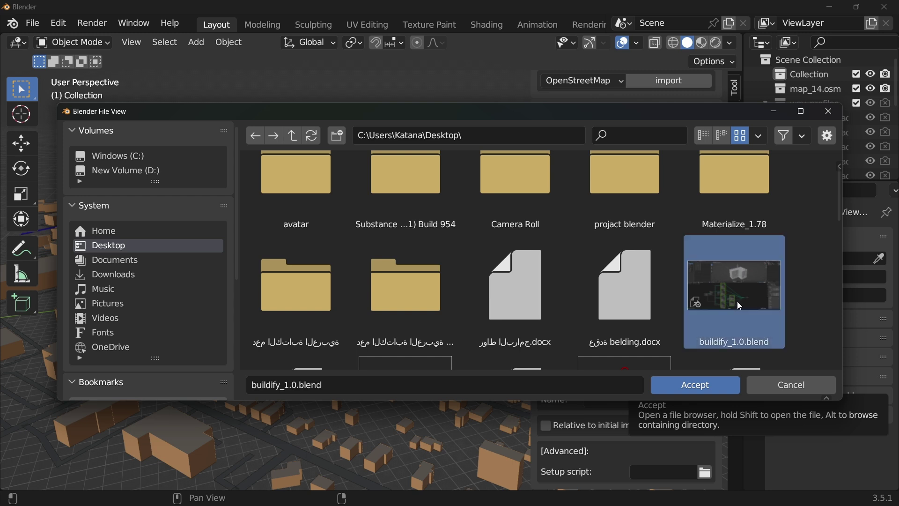
scroll(633, 373, "down", 3)
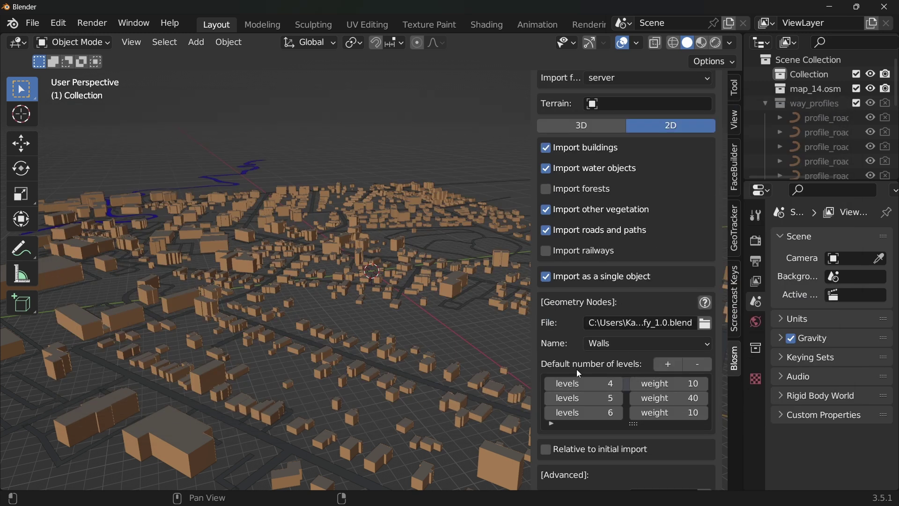
left_click(631, 347)
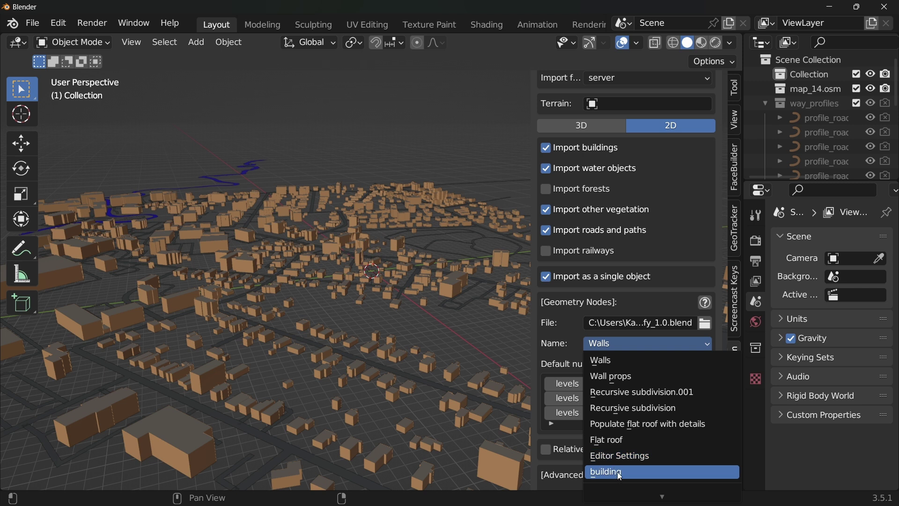
left_click(617, 474)
scroll(611, 314, "up", 8)
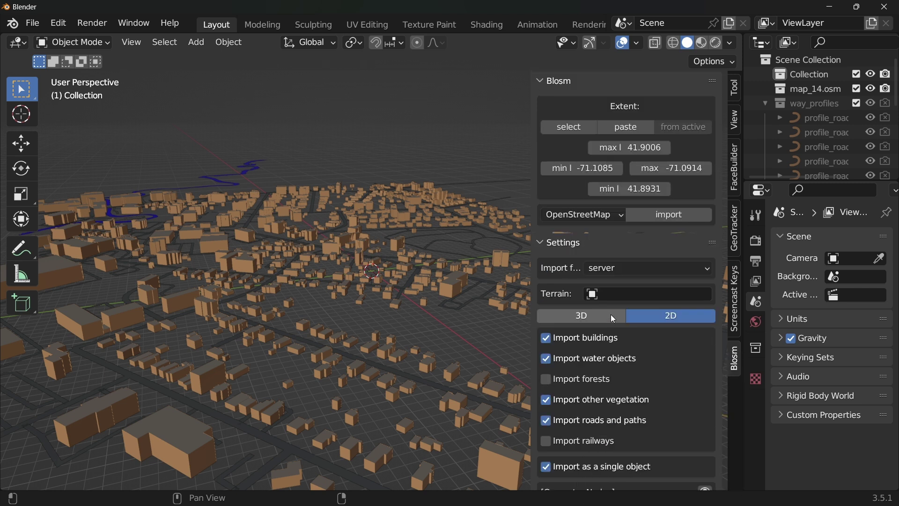
Import the area with Buildify buildings and delete the old map_14.osm_buildings object.
left_click(681, 216)
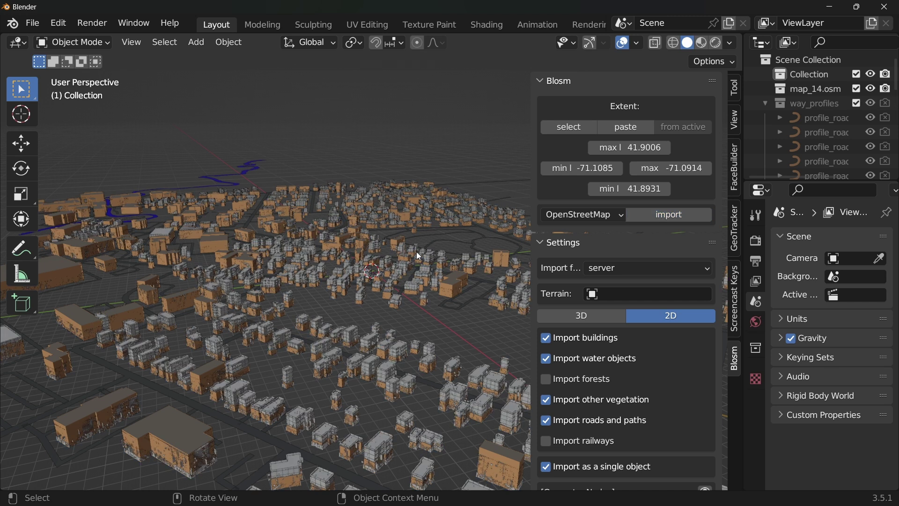
key("n")
scroll(459, 268, "up", 2)
left_click(506, 266)
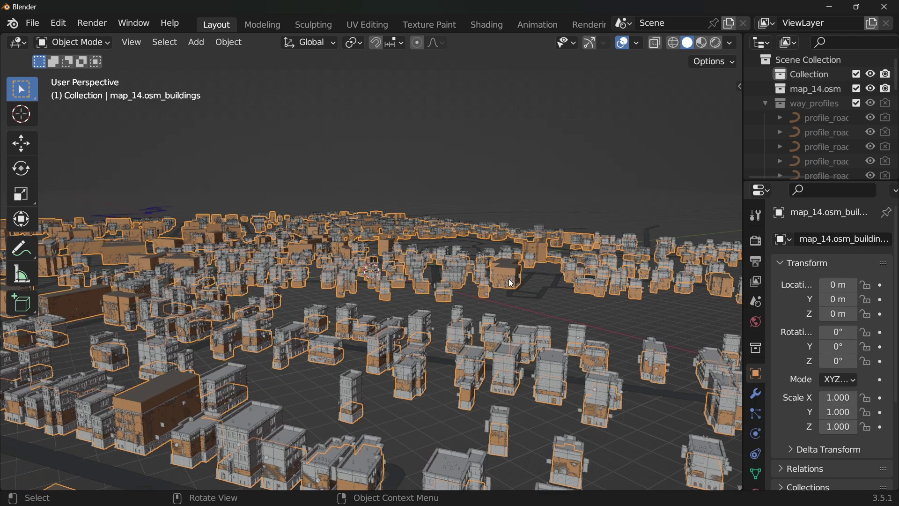
key("x")
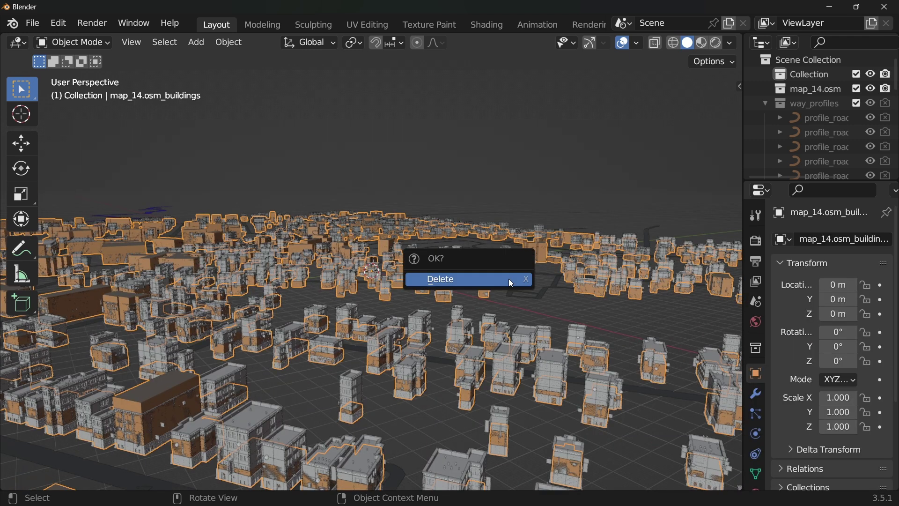
left_click(507, 279)
mouse_move(488, 330)
middle_mouse_down()
mouse_move(643, 329)
mouse_move(522, 334)
middle_mouse_up()
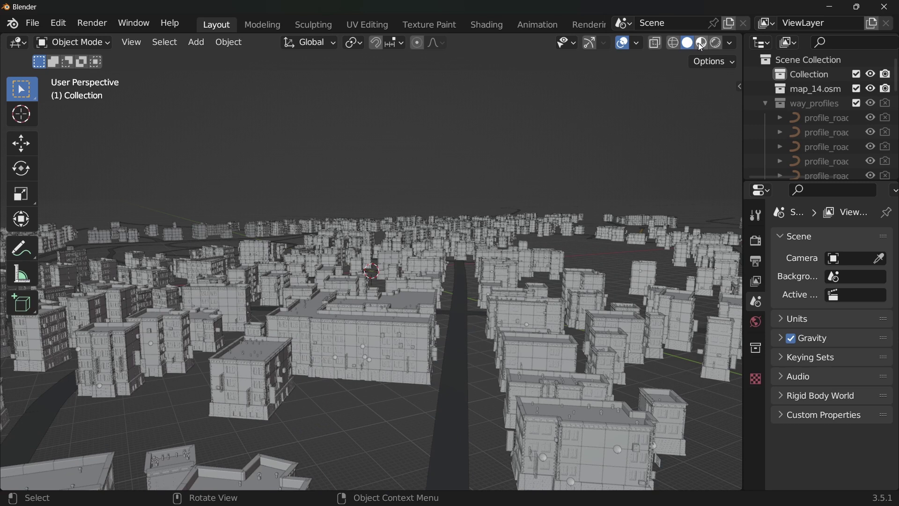
Set viewport shading to MatCap lighting with Random colour.
left_click(731, 43)
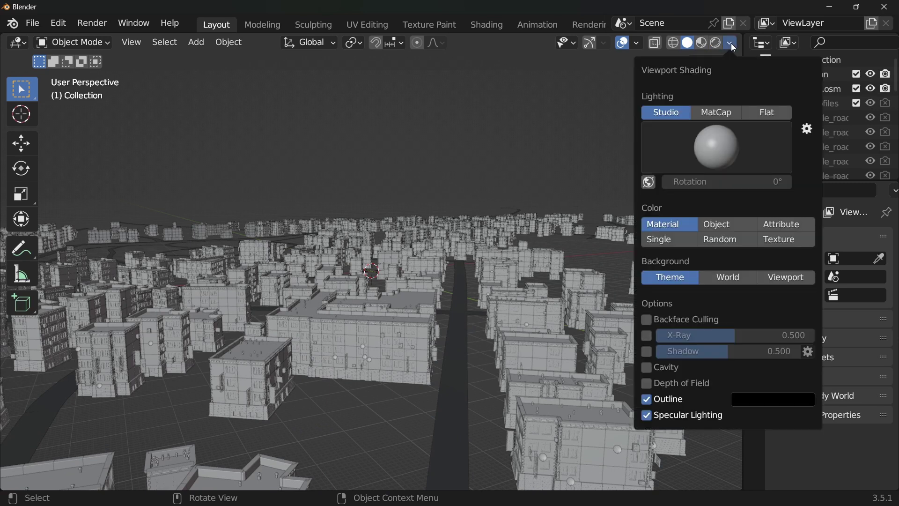
left_click(716, 113)
left_click(713, 141)
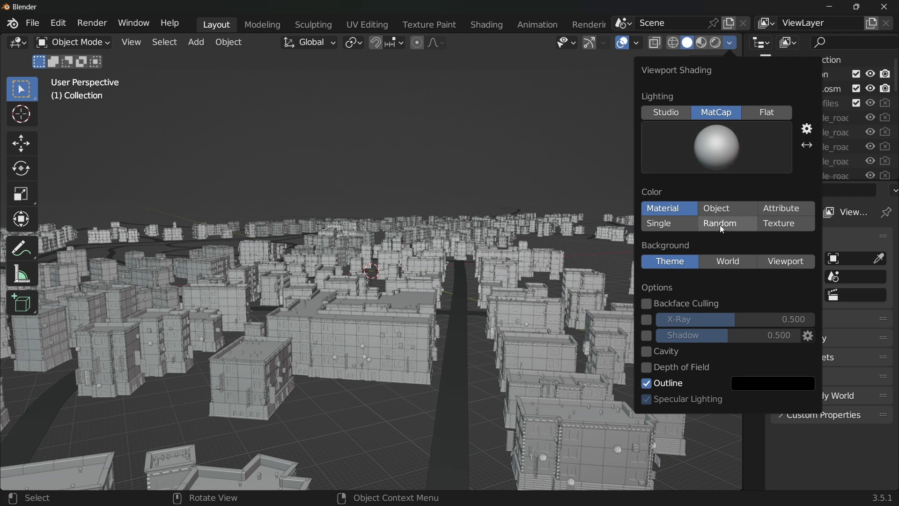
left_click(720, 225)
Orbit and zoom around the coloured city to look along a main road.
mouse_move(430, 307)
middle_mouse_down()
mouse_move(528, 322)
mouse_move(479, 344)
mouse_move(479, 387)
mouse_move(519, 388)
mouse_move(533, 356)
mouse_move(507, 344)
mouse_move(406, 348)
mouse_move(395, 362)
mouse_move(397, 375)
mouse_move(445, 398)
mouse_move(470, 386)
mouse_move(513, 332)
mouse_move(558, 243)
mouse_move(653, 192)
mouse_move(704, 192)
mouse_move(673, 203)
middle_mouse_up()
scroll(476, 344, "down", 2)
scroll(569, 235, "up", 3)
scroll(578, 226, "up", 3)
scroll(580, 223, "up", 3)
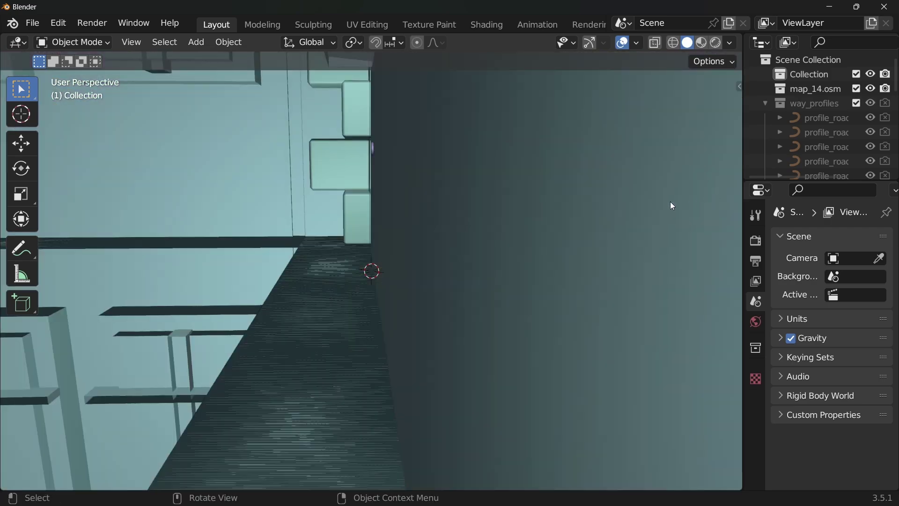
scroll(673, 203, "down", 2)
scroll(600, 224, "down", 2)
scroll(547, 253, "down", 3)
scroll(534, 272, "down", 2)
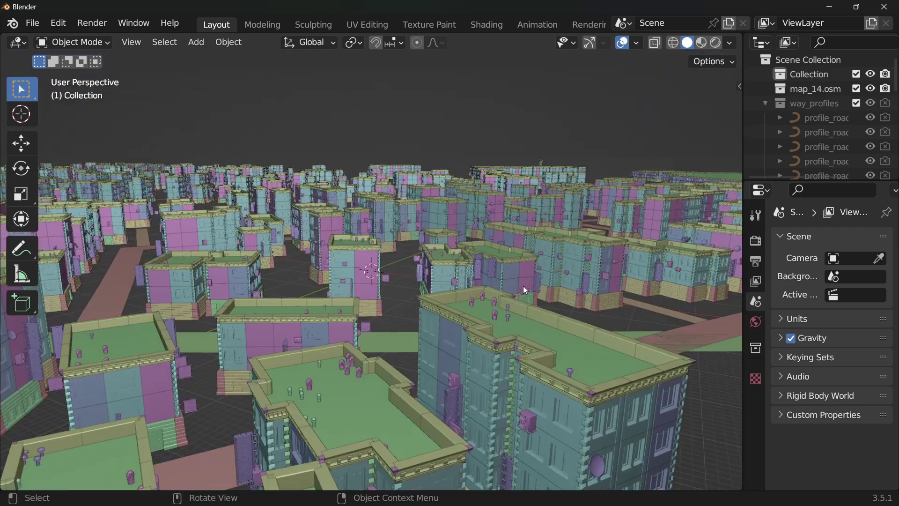
scroll(511, 292, "down", 2)
scroll(500, 299, "down", 2)
mouse_move(502, 302)
middle_mouse_down()
mouse_move(614, 295)
mouse_move(405, 296)
mouse_move(489, 295)
mouse_move(400, 339)
mouse_move(456, 324)
mouse_move(610, 340)
mouse_move(585, 348)
middle_mouse_up()
Zoom in among the buildings, orbit them, then zoom out to see the whole city.
scroll(400, 338, "up", 2)
scroll(585, 348, "up", 2)
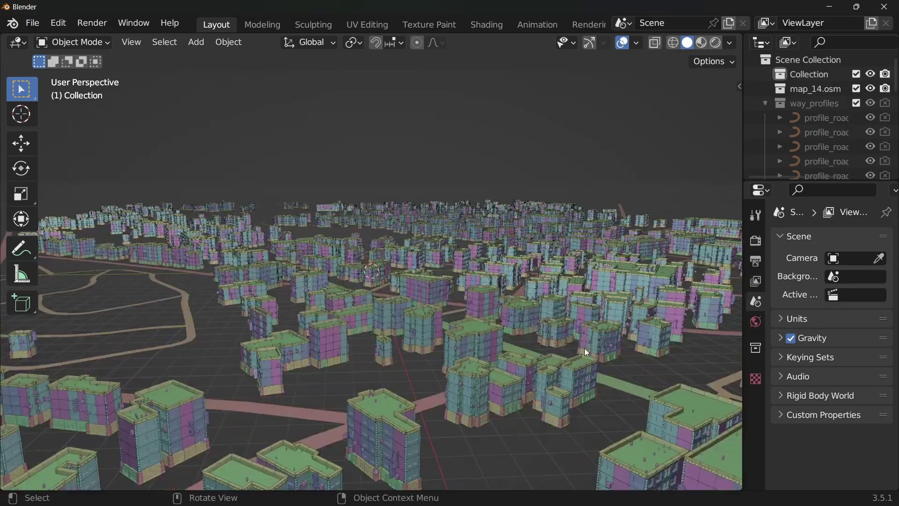
scroll(584, 348, "up", 2)
scroll(584, 344, "up", 2)
scroll(584, 344, "up", 2)
scroll(583, 345, "up", 2)
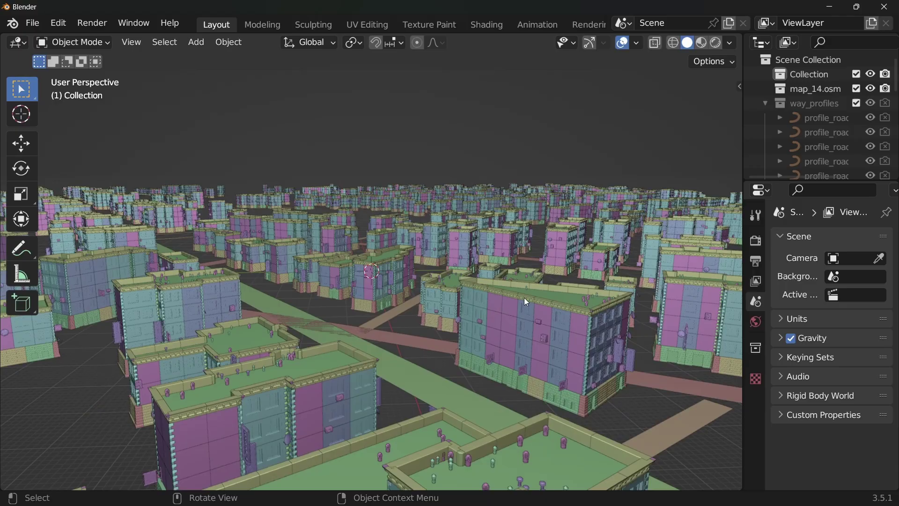
scroll(524, 296, "up", 2)
scroll(525, 297, "up", 2)
mouse_move(524, 297)
middle_mouse_down()
mouse_move(477, 288)
mouse_move(620, 300)
mouse_move(729, 292)
middle_mouse_up()
scroll(679, 295, "down", 3)
scroll(644, 300, "down", 2)
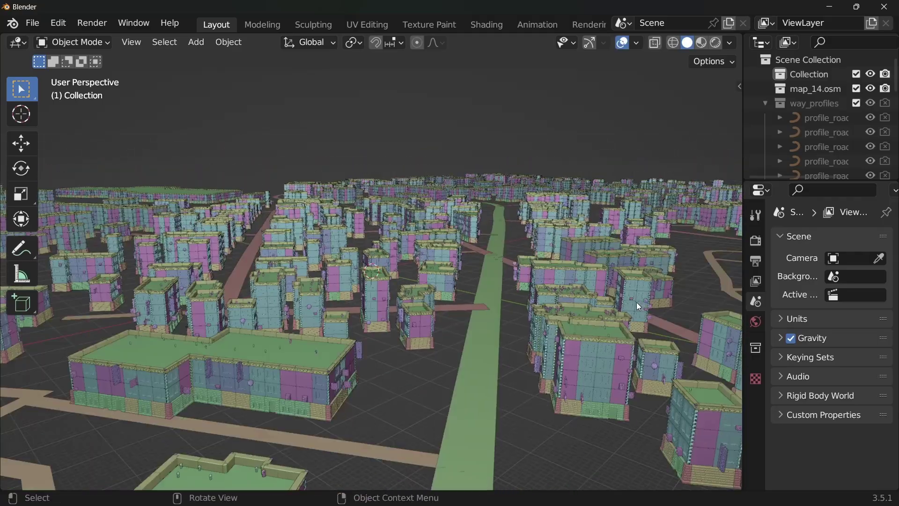
scroll(623, 304, "down", 2)
scroll(609, 305, "down", 2)
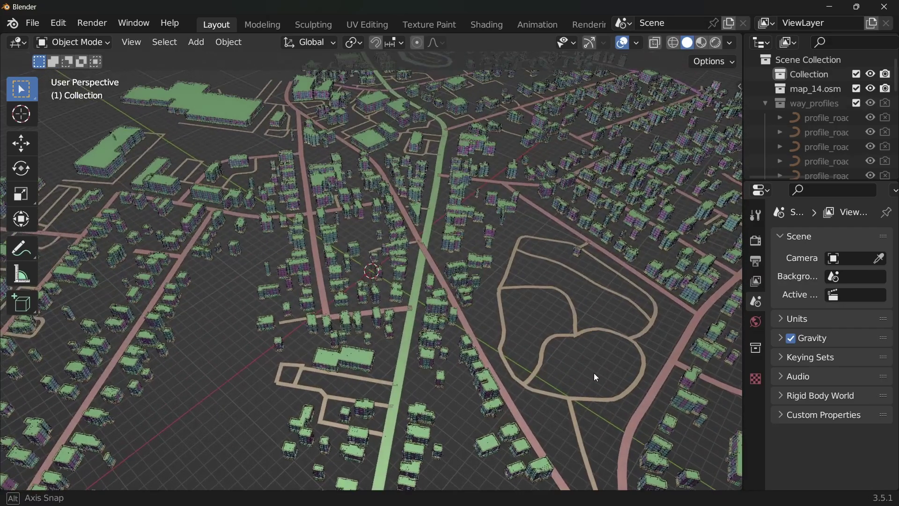
scroll(593, 372, "down", 1)
scroll(593, 375, "down", 2)
scroll(590, 372, "down", 1)
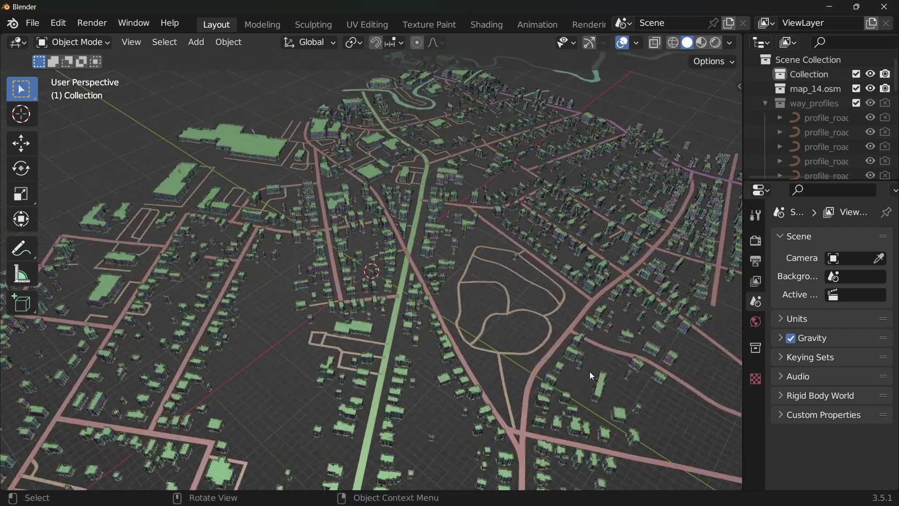